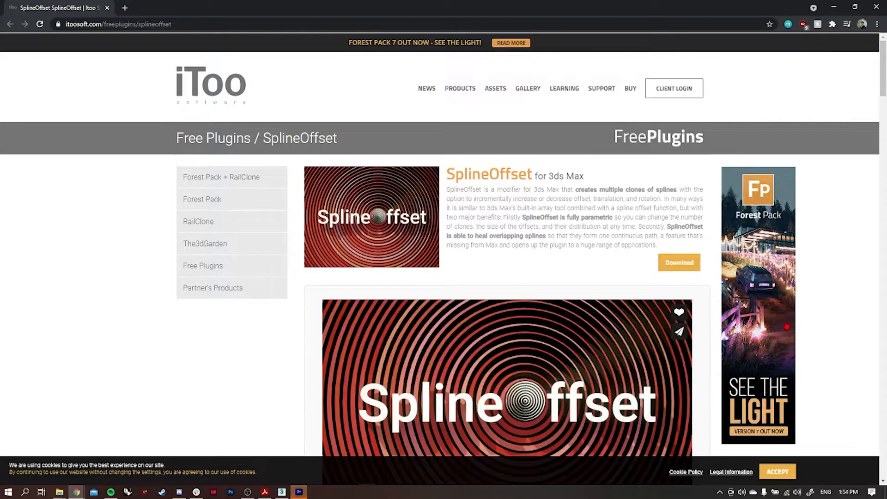
Read through the SplineOffset plugin page, covering its features, usage instructions and interface options.
{"action": "scroll", "coordinate": [671, 200], "scroll_direction": "down", "scroll_amount": 7}
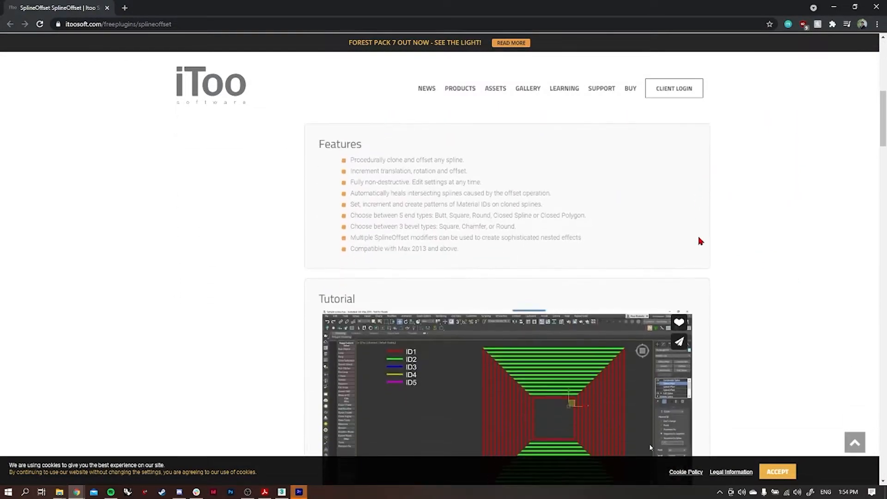
{"action": "scroll", "coordinate": [699, 240], "scroll_direction": "down", "scroll_amount": 11}
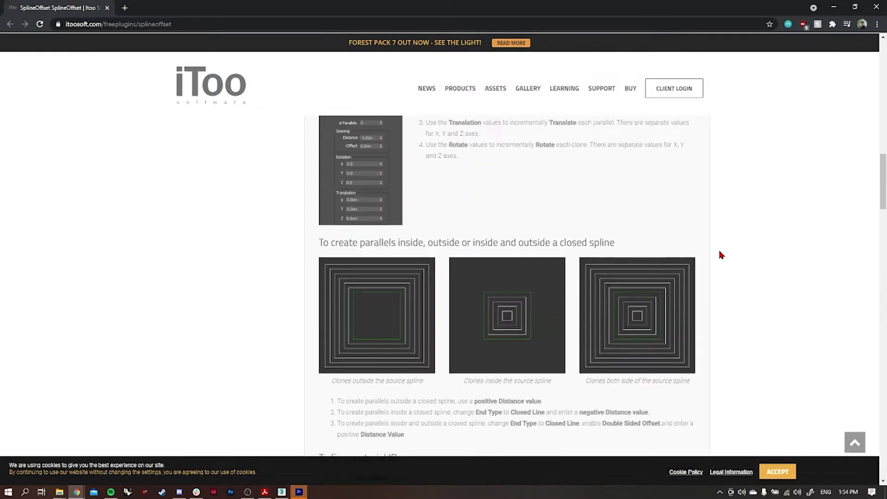
{"action": "scroll", "coordinate": [722, 257], "scroll_direction": "down", "scroll_amount": 16}
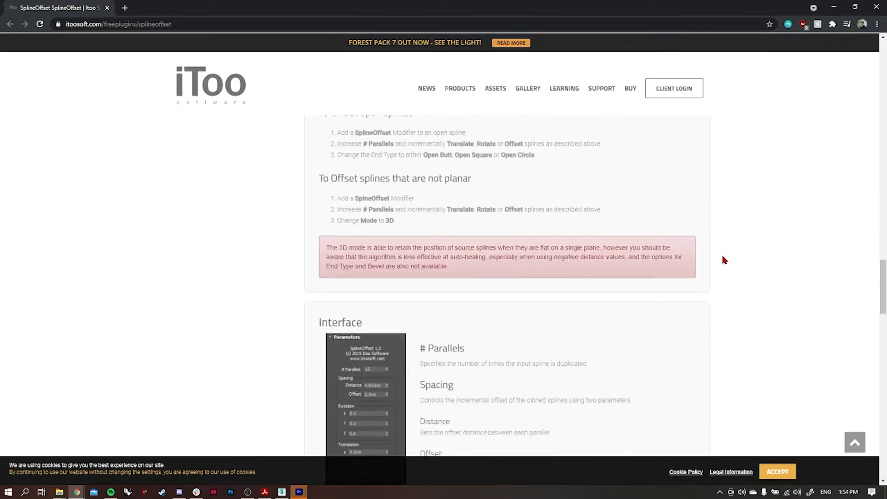
{"action": "scroll", "coordinate": [724, 260], "scroll_direction": "down", "scroll_amount": 20}
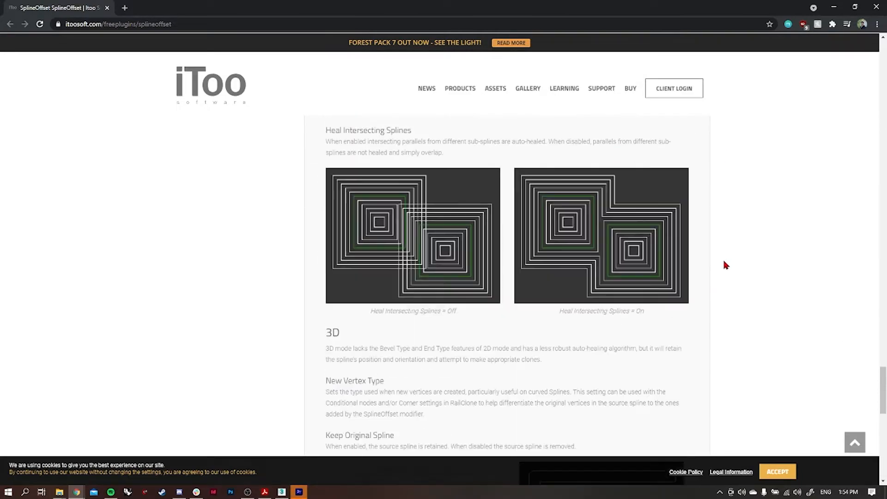
{"action": "scroll", "coordinate": [724, 261], "scroll_direction": "down", "scroll_amount": 15}
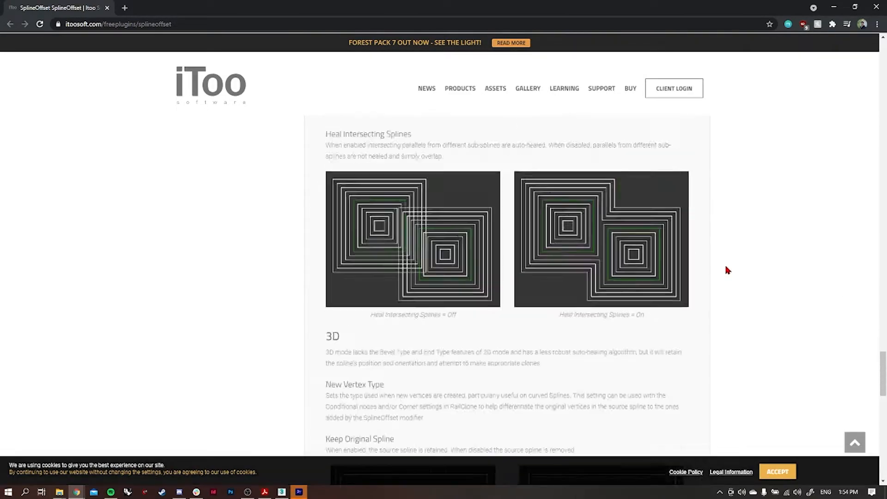
{"action": "scroll", "coordinate": [727, 270], "scroll_direction": "up", "scroll_amount": 20}
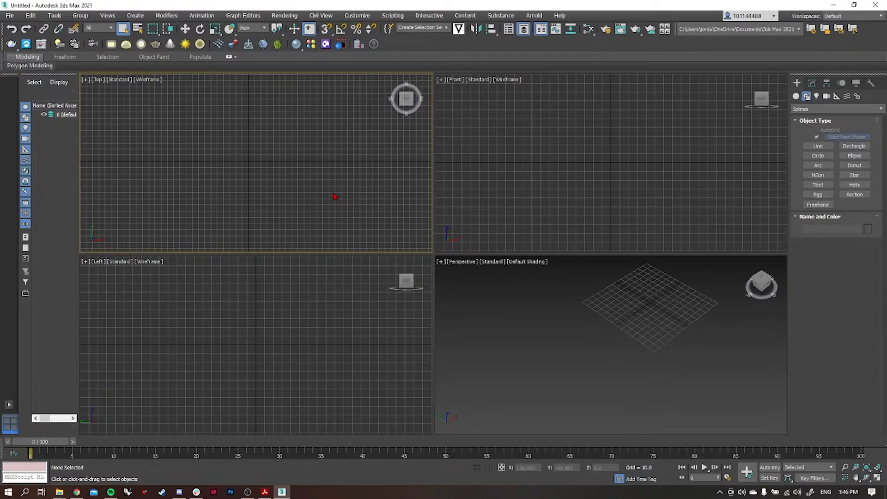
Switch to 3ds Max and hide the grid in the Top, Left and Front viewports.
{"action": "middle_click_drag", "start_coordinate": [600, 344], "coordinate": [548, 363]}
{"action": "left_click", "coordinate": [329, 212]}
{"action": "key", "text": "g"}
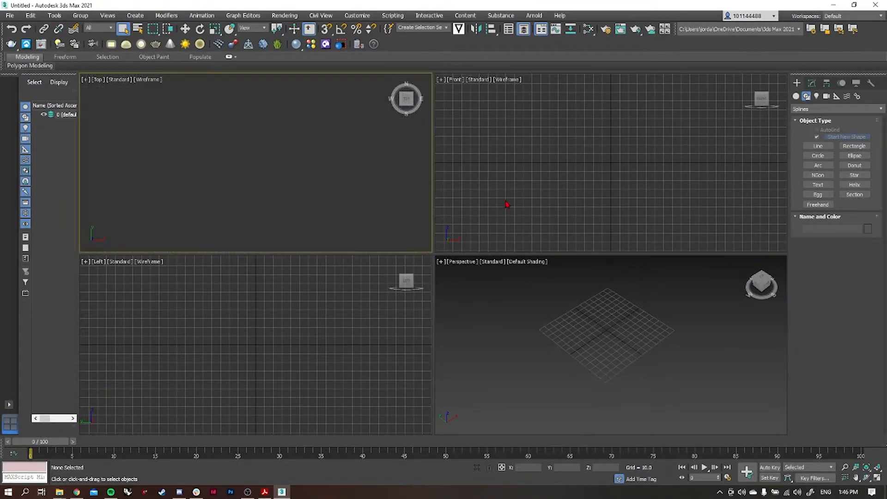
{"action": "left_click", "coordinate": [506, 204]}
{"action": "key", "text": "g"}
{"action": "left_click", "coordinate": [298, 323]}
{"action": "key", "text": "g"}
{"action": "left_click", "coordinate": [777, 171]}
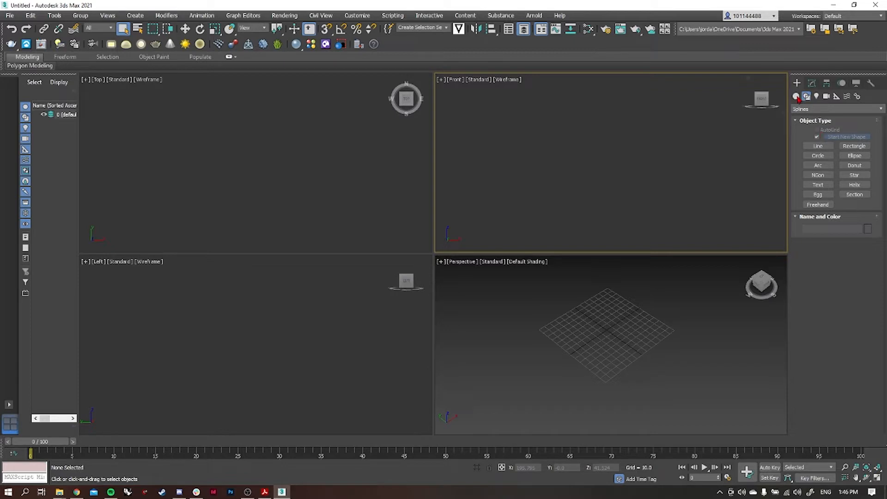
Draw a closed, irregular six-sided line with straight corners in the Top viewport and move it slightly.
{"action": "left_click", "coordinate": [817, 145]}
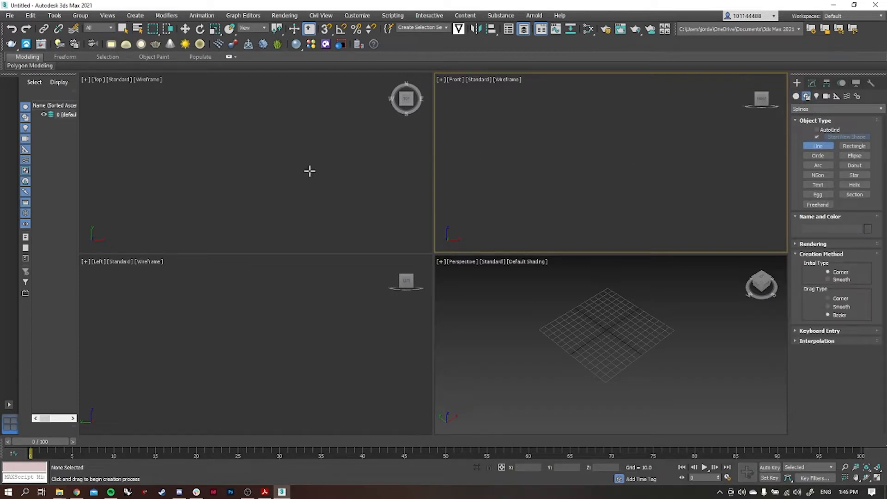
{"action": "left_click", "coordinate": [118, 133]}
{"action": "left_click", "coordinate": [152, 202]}
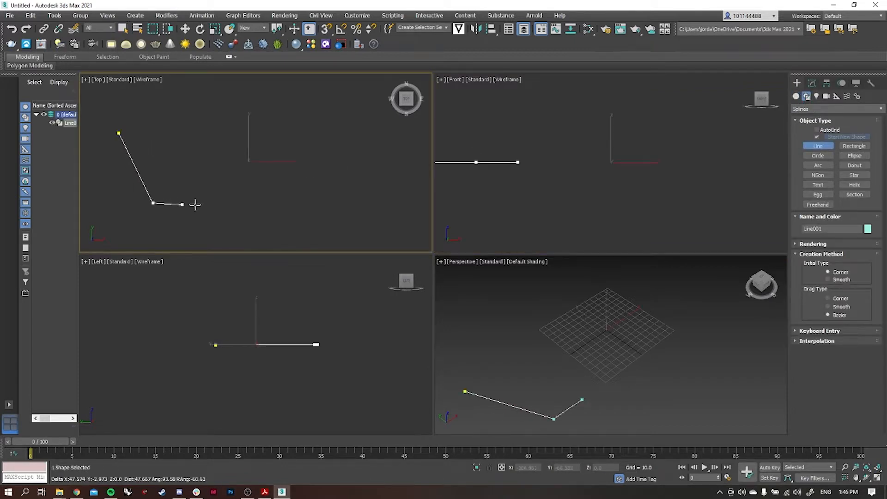
{"action": "left_click", "coordinate": [257, 211]}
{"action": "left_click", "coordinate": [342, 131]}
{"action": "left_click", "coordinate": [252, 86]}
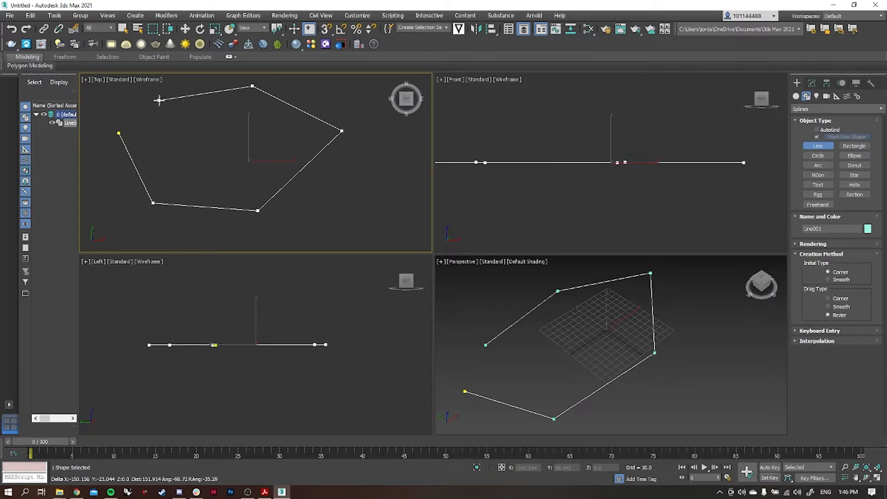
{"action": "left_click", "coordinate": [153, 91]}
{"action": "left_click", "coordinate": [119, 133]}
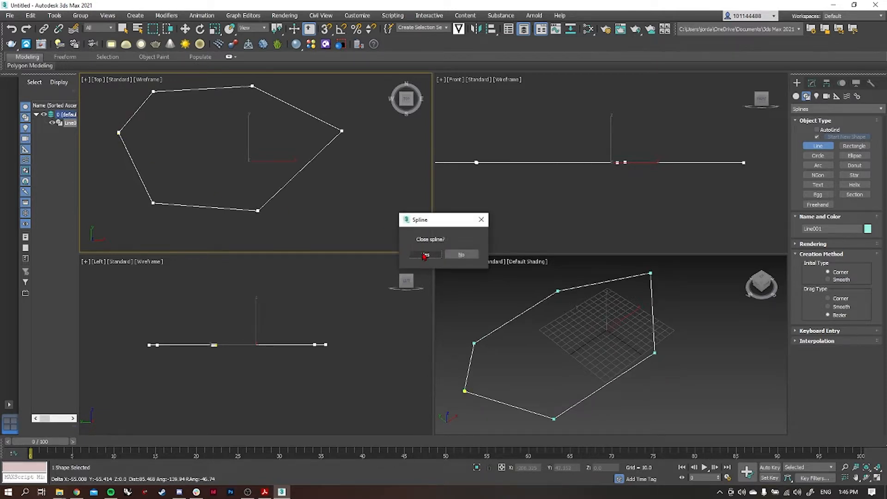
{"action": "left_click", "coordinate": [425, 254]}
{"action": "middle_click_drag", "start_coordinate": [304, 193], "coordinate": [346, 210]}
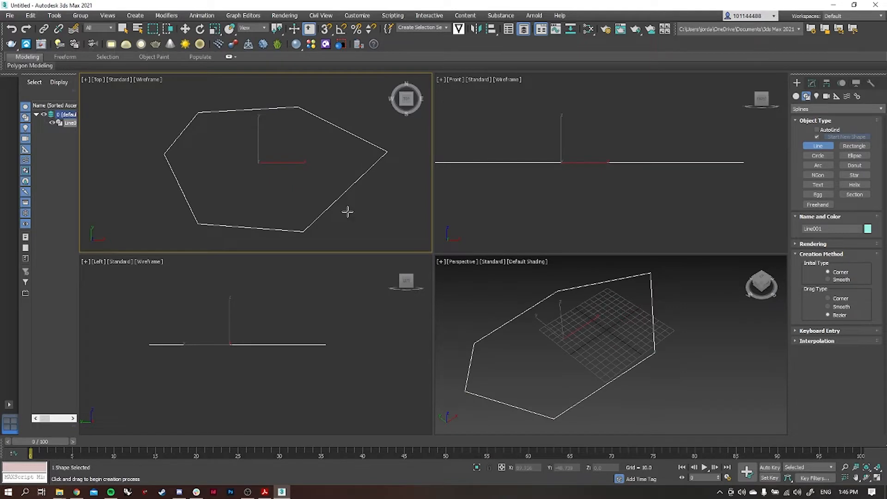
{"action": "key", "text": "w"}
{"action": "mouse_move", "coordinate": [341, 198]}
{"action": "left_mouse_down"}
{"action": "mouse_move", "coordinate": [349, 179]}
{"action": "mouse_move", "coordinate": [337, 199]}
{"action": "mouse_move", "coordinate": [344, 193]}
{"action": "left_mouse_up"}
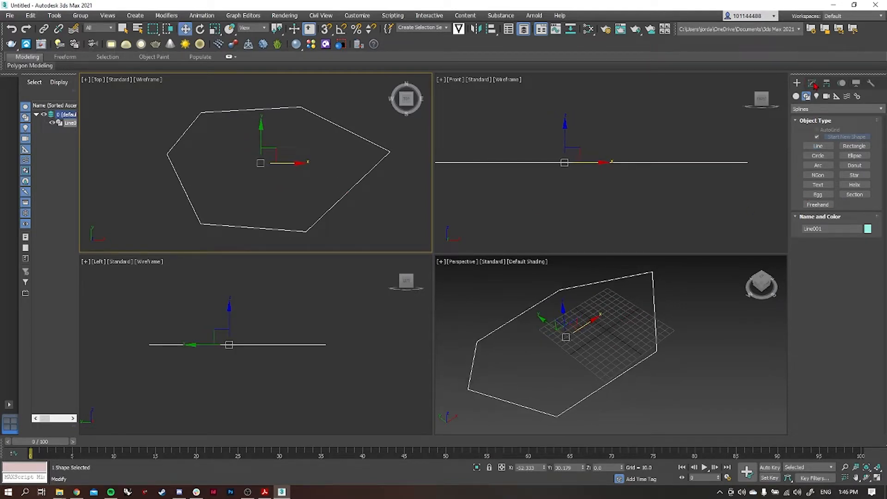
Apply the SplineOffset modifier to the closed six-sided line.
{"action": "left_click", "coordinate": [812, 84]}
{"action": "left_click", "coordinate": [826, 111]}
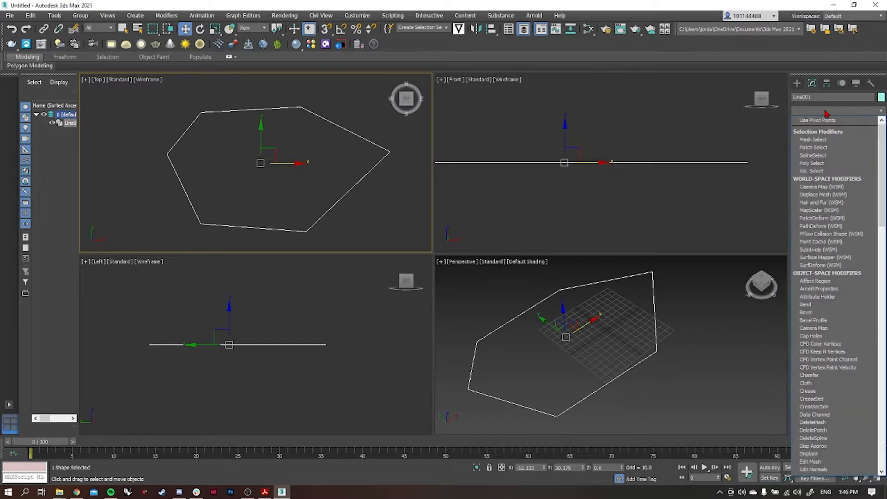
{"action": "type", "text": "splineo"}
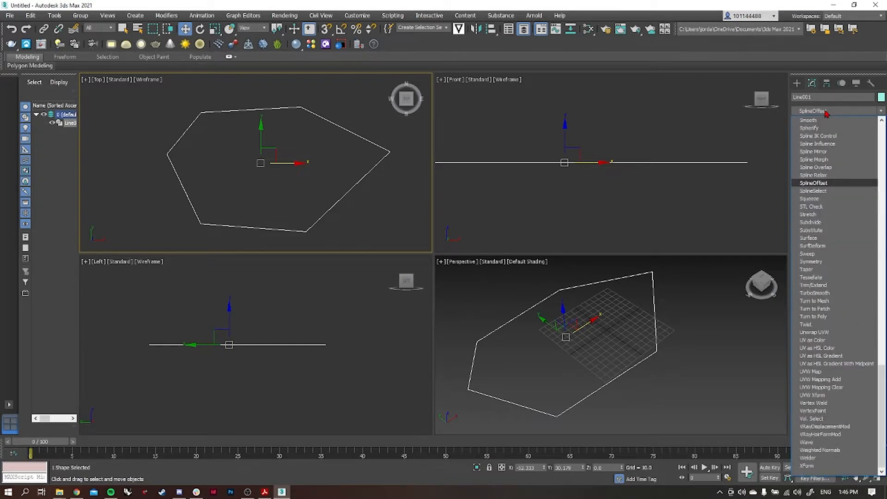
{"action": "key", "text": "Return"}
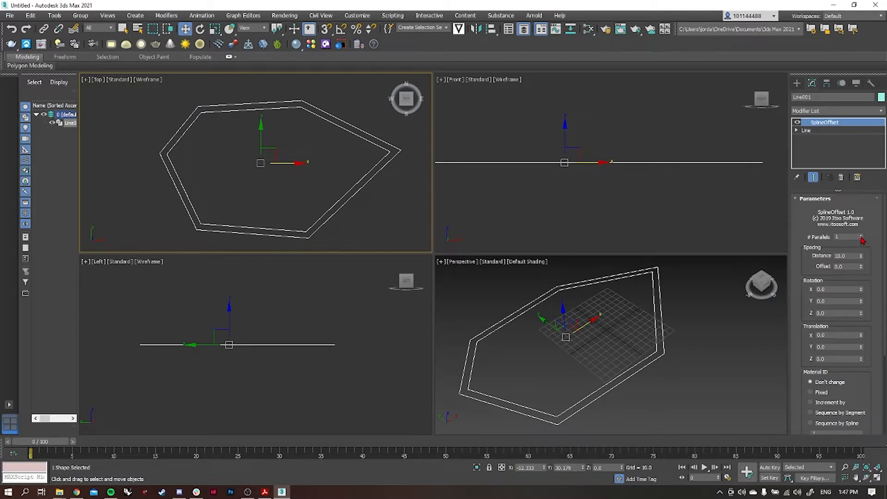
Set SplineOffset to 7 parallels with a spacing distance of -11.9 and an offset of -0.13.
{"action": "left_click_drag", "start_coordinate": [861, 239], "coordinate": [862, 234]}
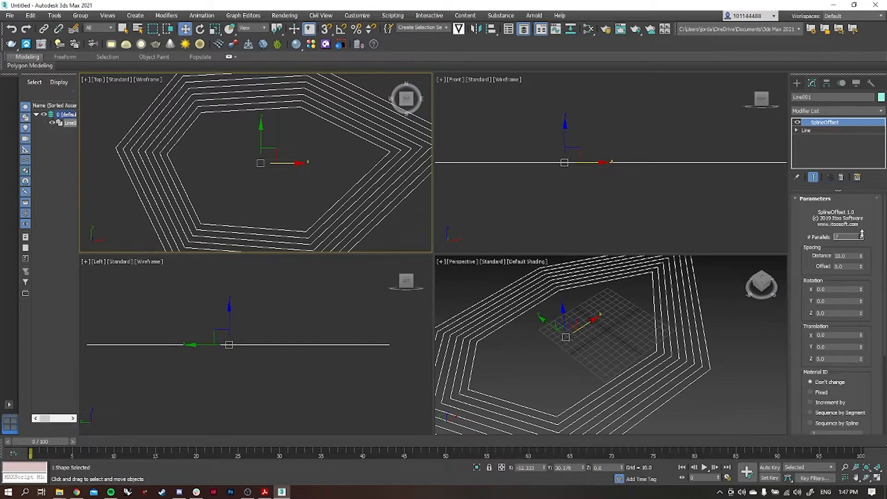
{"action": "scroll", "coordinate": [610, 308], "scroll_direction": "down", "scroll_amount": 4}
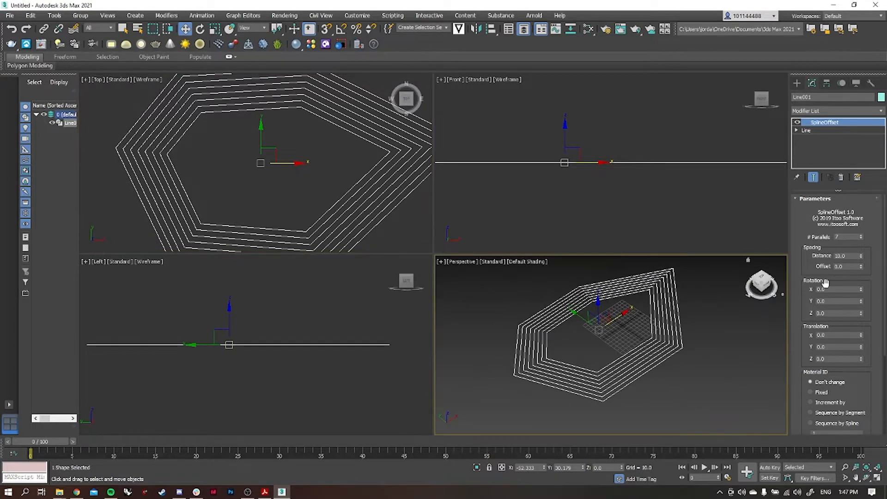
{"action": "left_click_drag", "start_coordinate": [860, 255], "coordinate": [831, 359]}
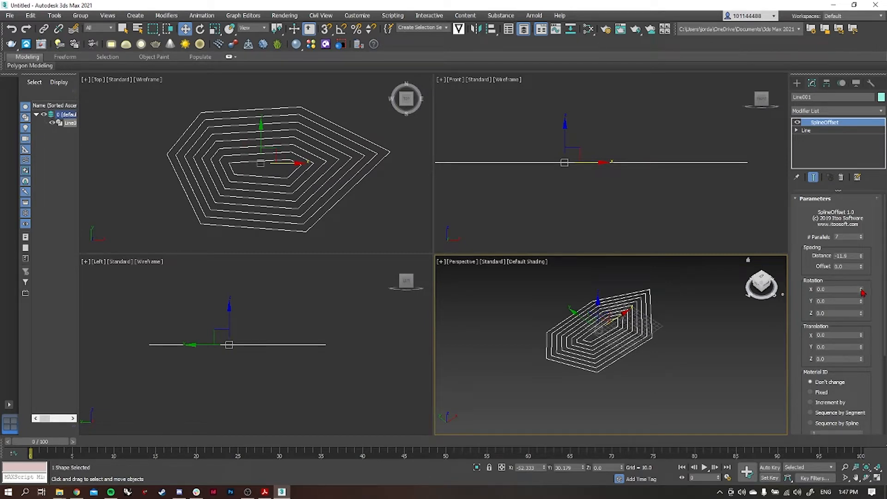
{"action": "left_click_drag", "start_coordinate": [861, 267], "coordinate": [860, 294]}
Rotate the parallels incrementally by X 6.51, Y about 2.4 and Z 2.99.
{"action": "left_click_drag", "start_coordinate": [861, 291], "coordinate": [861, 269]}
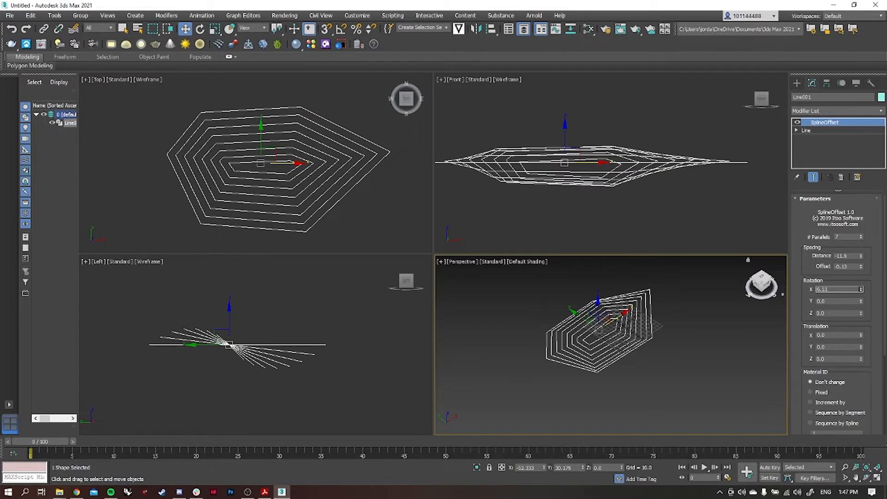
{"action": "middle_click_drag", "start_coordinate": [638, 373], "coordinate": [557, 359], "text": "alt"}
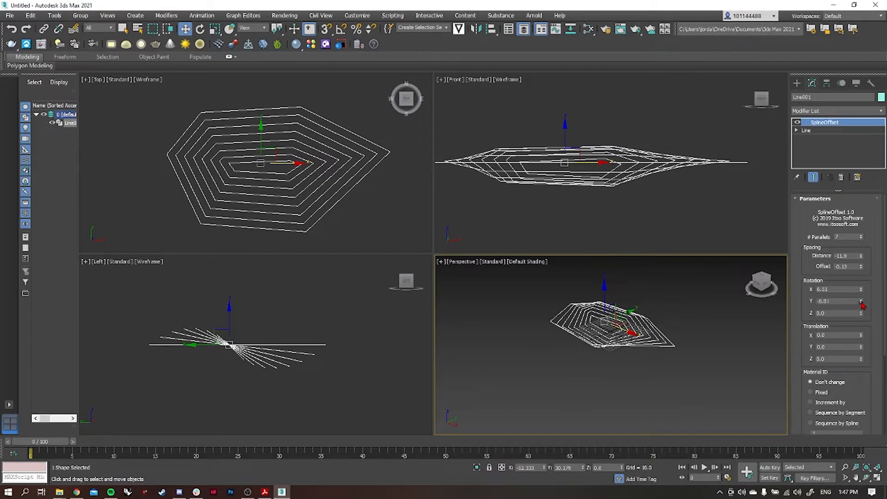
{"action": "left_click_drag", "start_coordinate": [860, 302], "coordinate": [864, 198]}
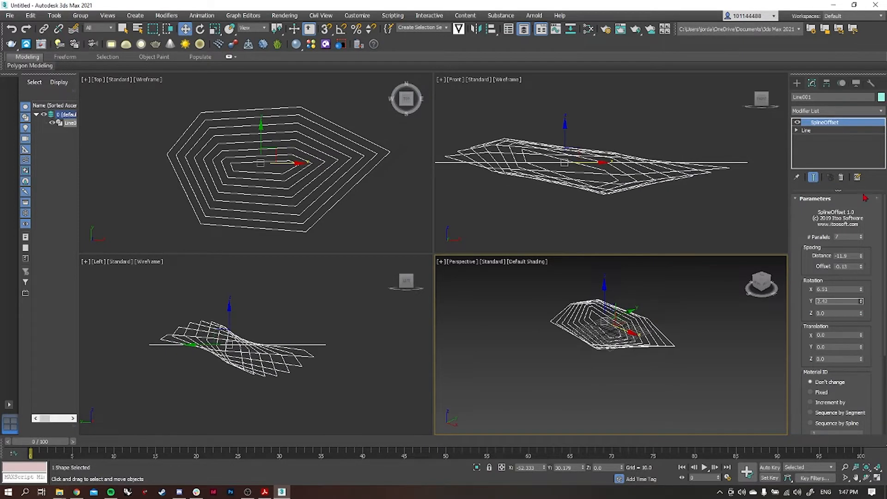
{"action": "left_click_drag", "start_coordinate": [861, 318], "coordinate": [862, 235]}
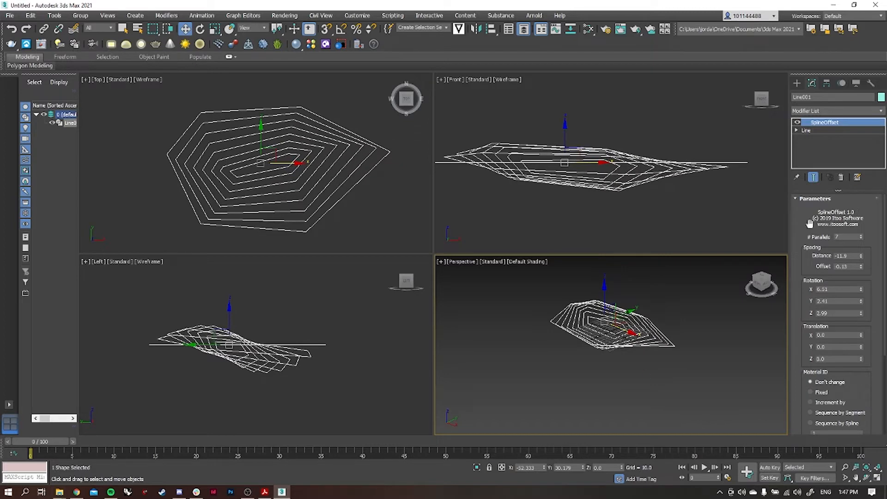
Set the spacing distance to about 19.516 and reset the X, Y and Z rotation to 0.
{"action": "mouse_move", "coordinate": [668, 370]}
{"action": "middle_mouse_down", "text": "alt"}
{"action": "mouse_move", "coordinate": [631, 350]}
{"action": "mouse_move", "coordinate": [610, 378]}
{"action": "mouse_move", "coordinate": [678, 376]}
{"action": "middle_mouse_up", "text": "alt"}
{"action": "left_click_drag", "start_coordinate": [862, 256], "coordinate": [863, 120]}
{"action": "middle_click_drag", "start_coordinate": [705, 365], "coordinate": [727, 347], "text": "alt"}
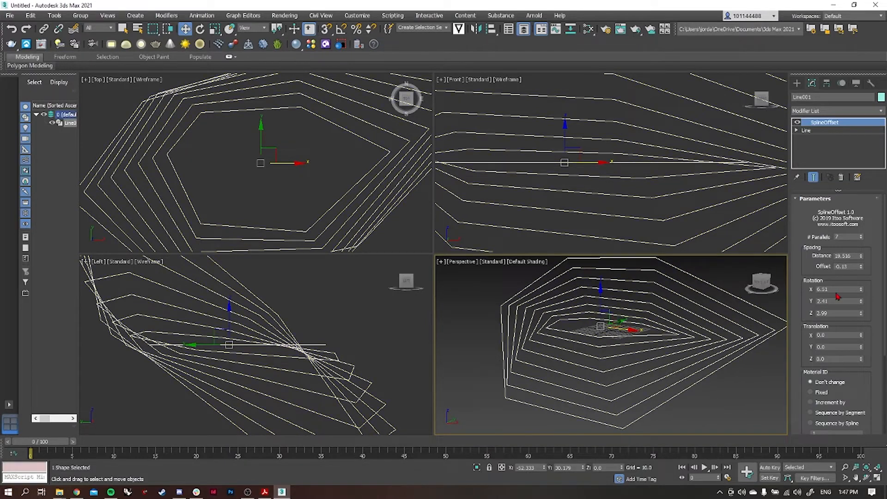
{"action": "type", "text": "0"}
{"action": "key", "text": "Tab"}
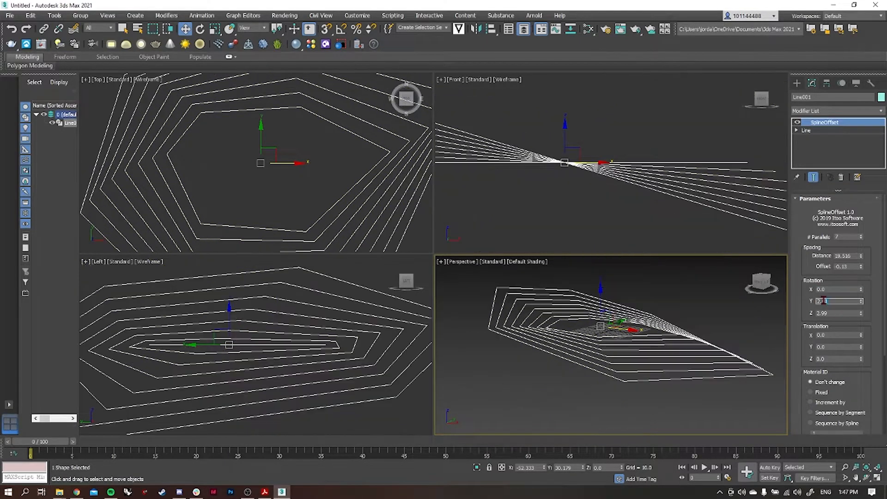
{"action": "type", "text": "0"}
{"action": "key", "text": "Tab"}
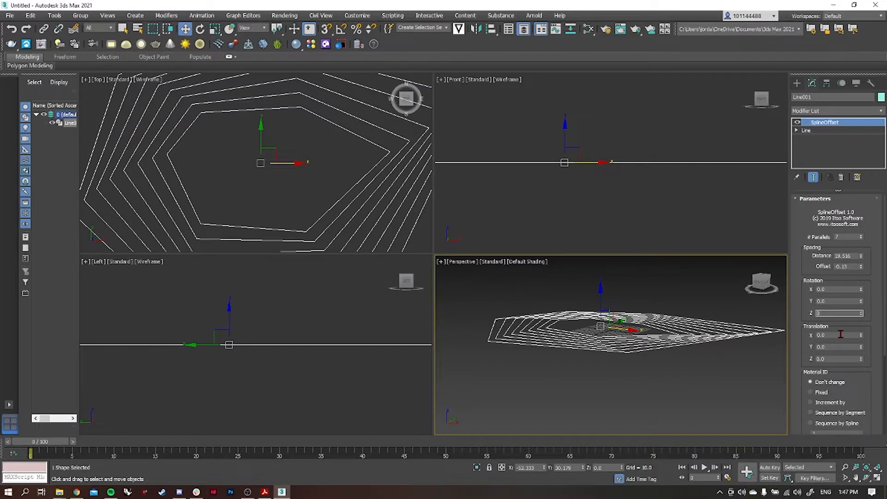
{"action": "type", "text": "0"}
{"action": "key", "text": "Return"}
Set the parallels' incremental translation to X 0.29, Y -10.53 and Z -11.83.
{"action": "left_click_drag", "start_coordinate": [862, 338], "coordinate": [832, 300]}
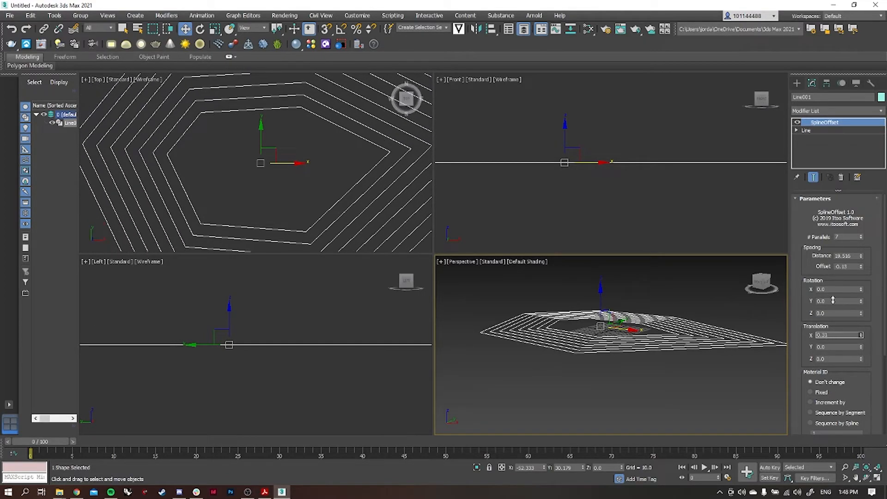
{"action": "left_click_drag", "start_coordinate": [861, 349], "coordinate": [799, 337]}
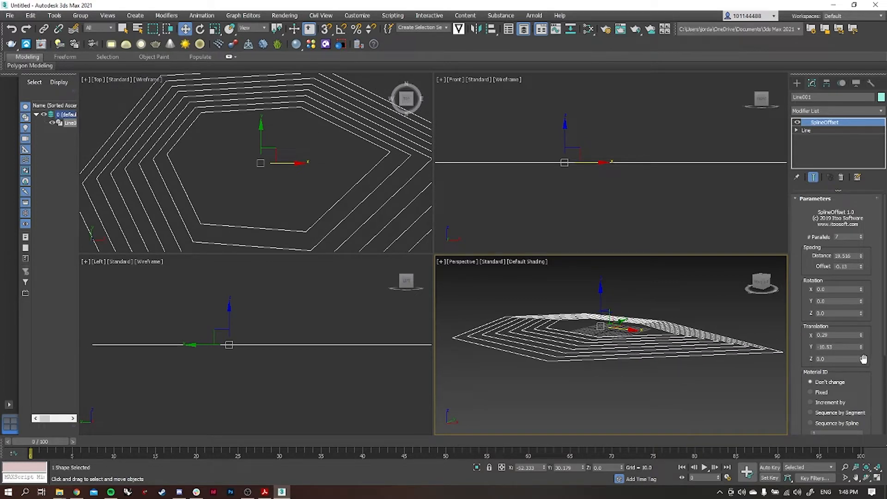
{"action": "left_click_drag", "start_coordinate": [863, 359], "coordinate": [884, 339]}
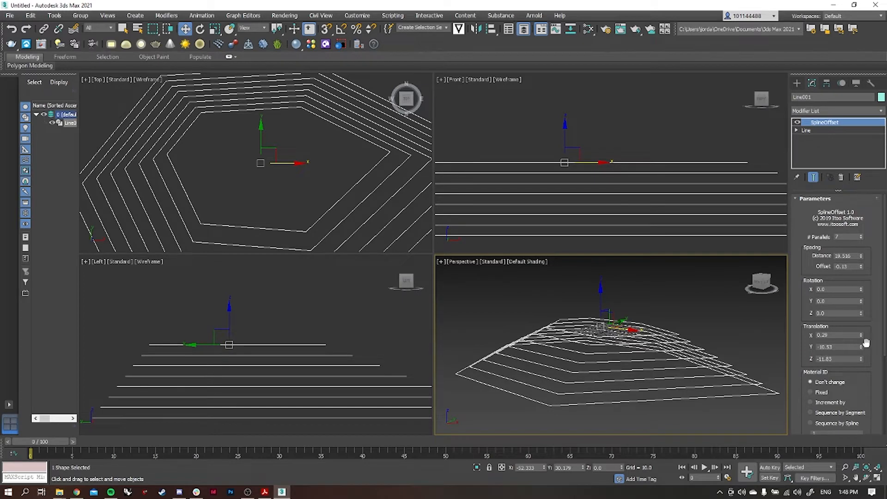
{"action": "scroll", "coordinate": [882, 340], "scroll_direction": "down", "scroll_amount": 5}
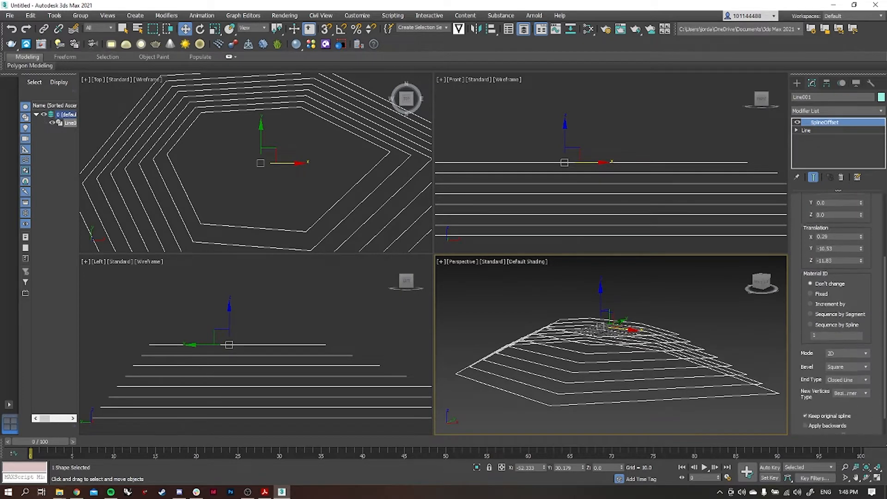
{"action": "scroll", "coordinate": [836, 314], "scroll_direction": "down", "scroll_amount": 1}
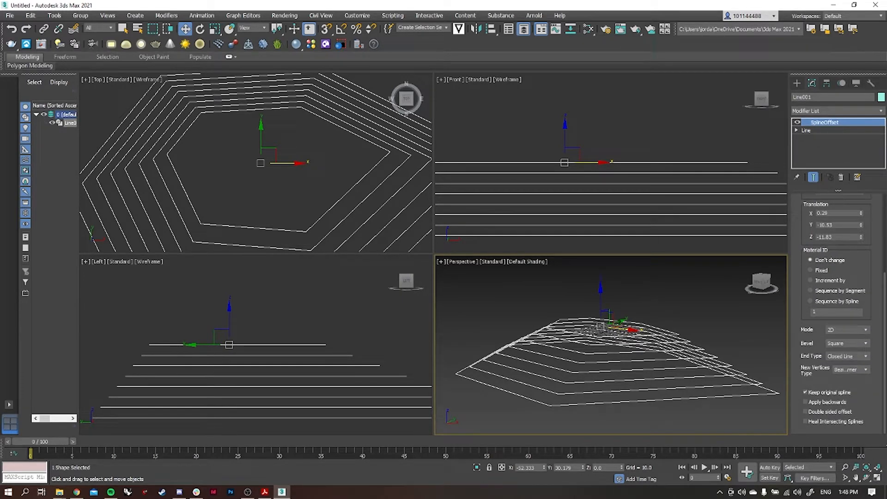
Draw an open four-point zigzag line in the Top viewport beside the polygon parallels.
{"action": "scroll", "coordinate": [319, 189], "scroll_direction": "down", "scroll_amount": 5}
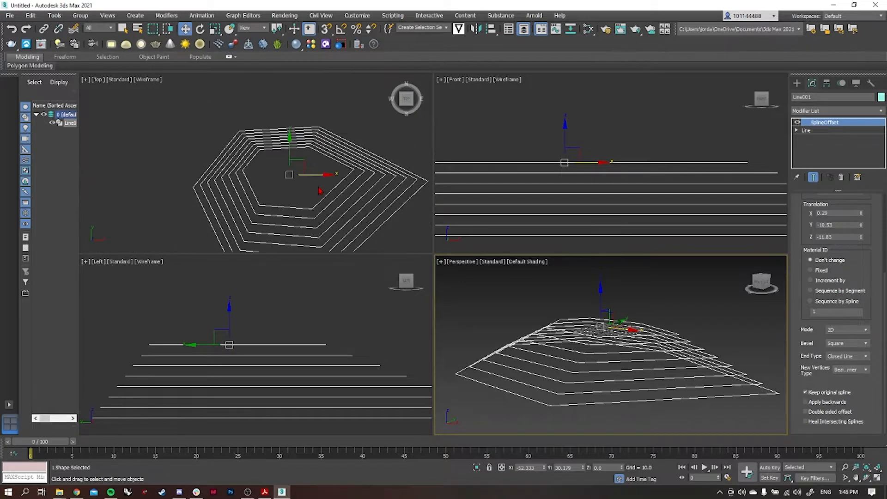
{"action": "middle_click_drag", "start_coordinate": [319, 188], "coordinate": [272, 152]}
{"action": "middle_click_drag", "start_coordinate": [340, 174], "coordinate": [269, 182]}
{"action": "left_click", "coordinate": [796, 84]}
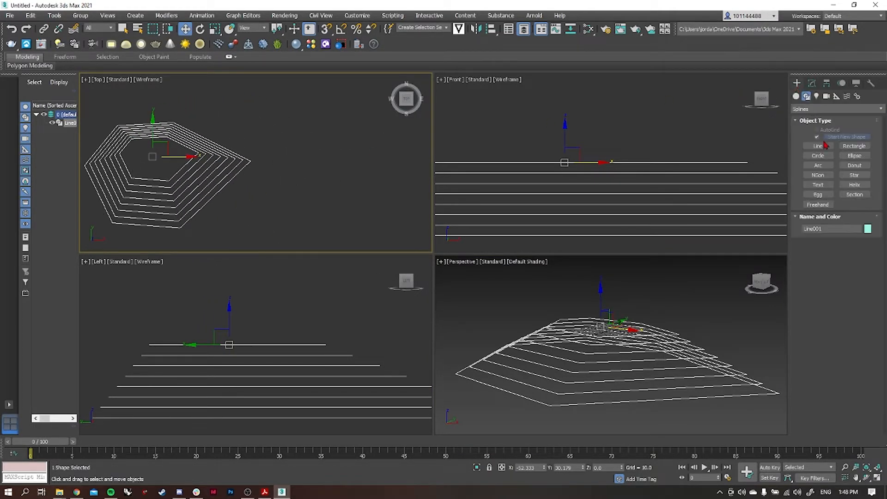
{"action": "left_click", "coordinate": [818, 146]}
{"action": "left_click", "coordinate": [290, 198]}
{"action": "left_click", "coordinate": [327, 137]}
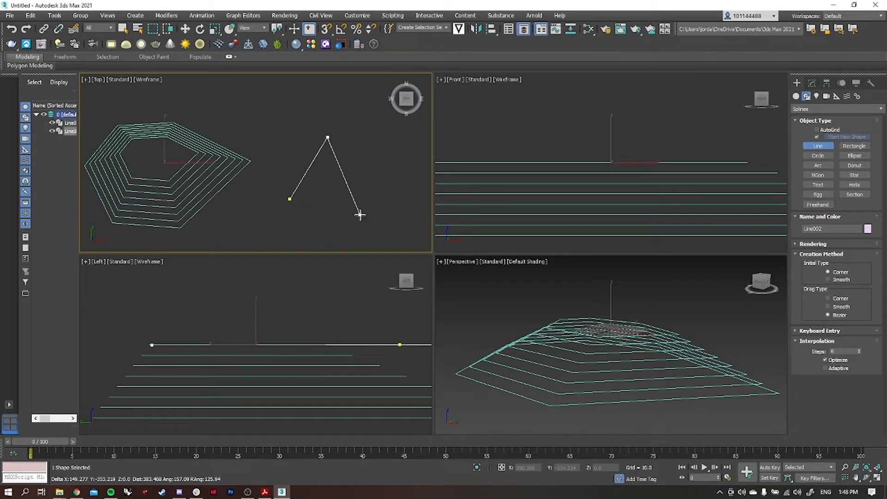
{"action": "left_click", "coordinate": [360, 215]}
{"action": "left_click", "coordinate": [398, 145]}
{"action": "right_click", "coordinate": [409, 158]}
Move the zigzag line along X, farther away from the polygon parallels.
{"action": "middle_click_drag", "start_coordinate": [376, 168], "coordinate": [290, 162]}
{"action": "key", "text": "w"}
{"action": "left_click_drag", "start_coordinate": [301, 172], "coordinate": [350, 172]}
{"action": "left_click", "coordinate": [343, 145]}
{"action": "middle_click_drag", "start_coordinate": [355, 183], "coordinate": [351, 183]}
{"action": "scroll", "coordinate": [351, 184], "scroll_direction": "up", "scroll_amount": 2}
{"action": "left_click", "coordinate": [327, 178]}
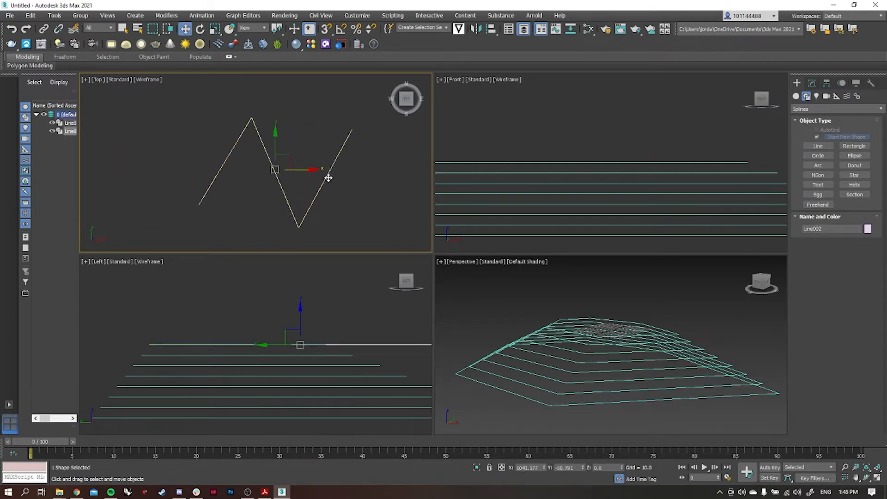
Add a SplineOffset modifier to the zigzag line with 7 parallels and a spacing distance of 15.7.
{"action": "left_click", "coordinate": [812, 83]}
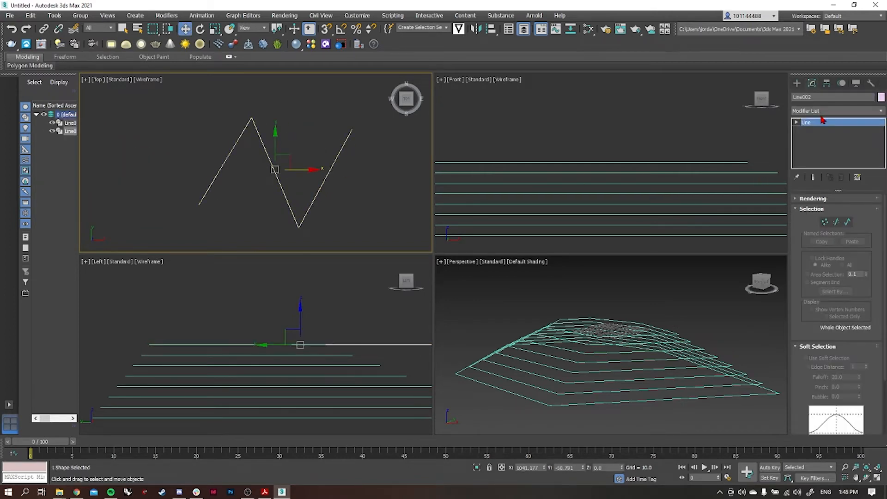
{"action": "left_click", "coordinate": [825, 110]}
{"action": "type", "text": "splineo"}
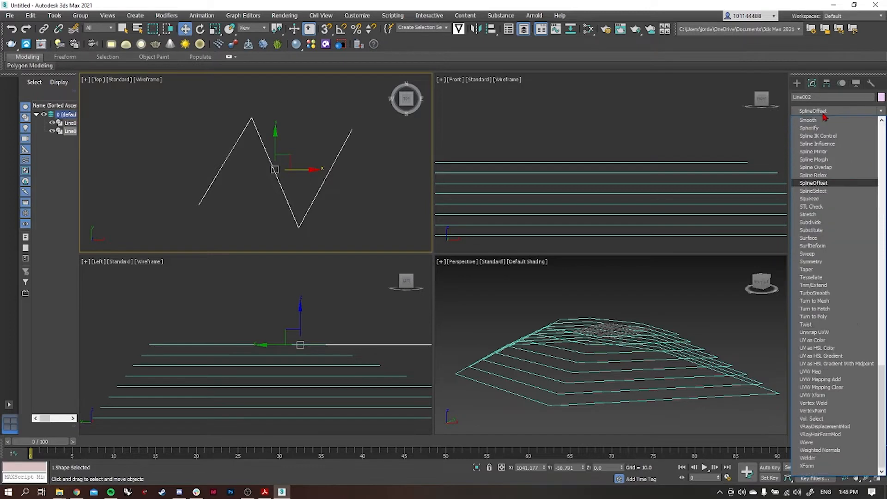
{"action": "key", "text": "Return"}
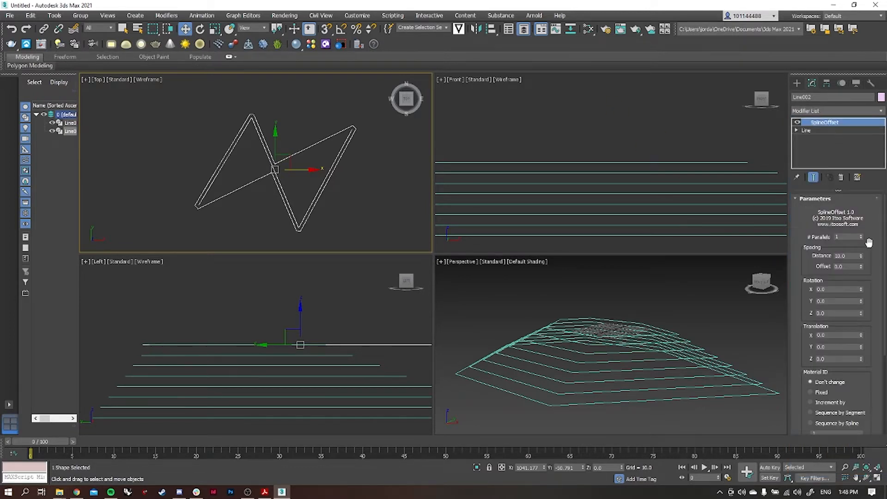
{"action": "left_click_drag", "start_coordinate": [860, 257], "coordinate": [861, 235]}
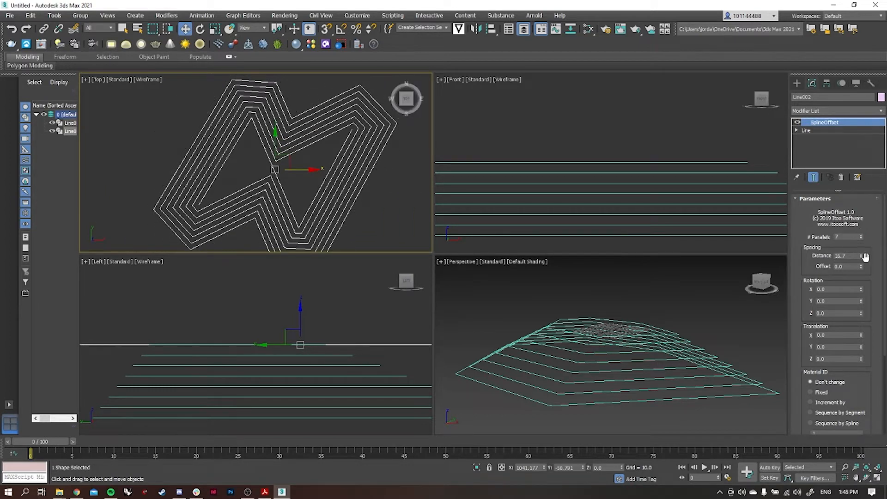
Try the Chamfer bevel on the zigzag parallels and settle on Round.
{"action": "scroll", "coordinate": [877, 259], "scroll_direction": "down", "scroll_amount": 3}
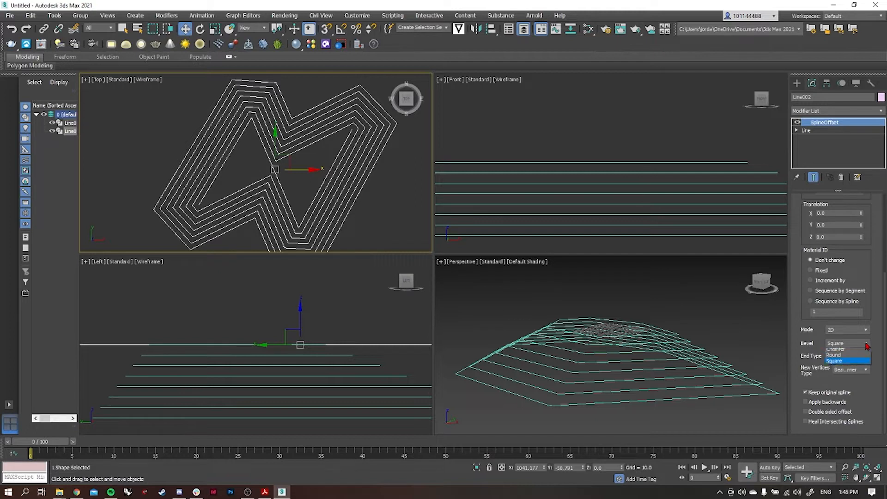
{"action": "left_click", "coordinate": [859, 351]}
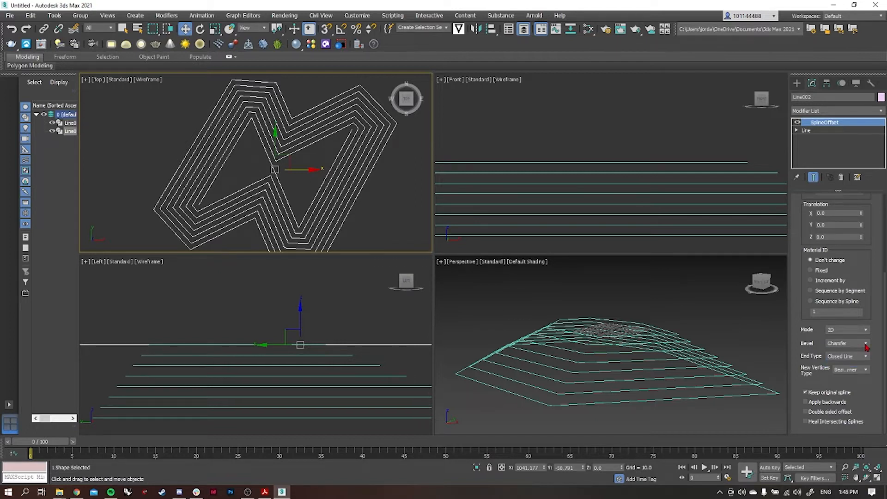
{"action": "left_click", "coordinate": [862, 358]}
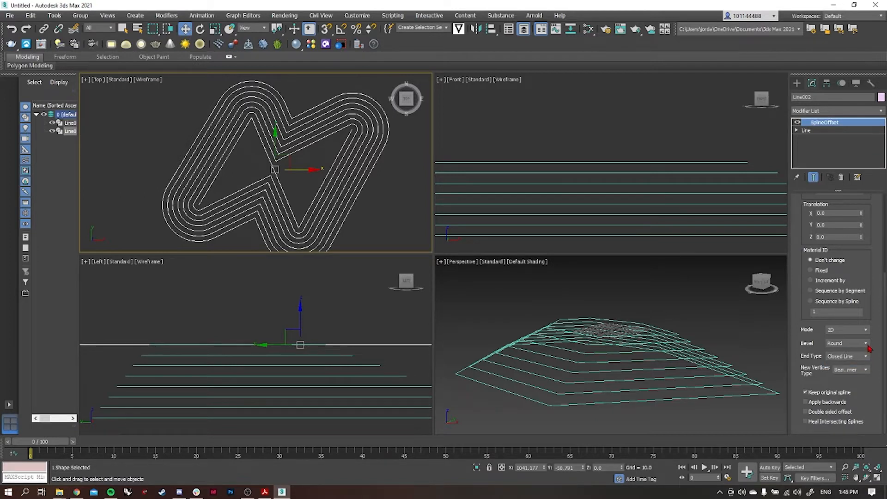
Try the end types Closed Polygon, Closed Line, Open Butt and Open Square on the zigzag parallels, and settle on Open Round.
{"action": "left_click", "coordinate": [866, 357]}
{"action": "left_click", "coordinate": [865, 365]}
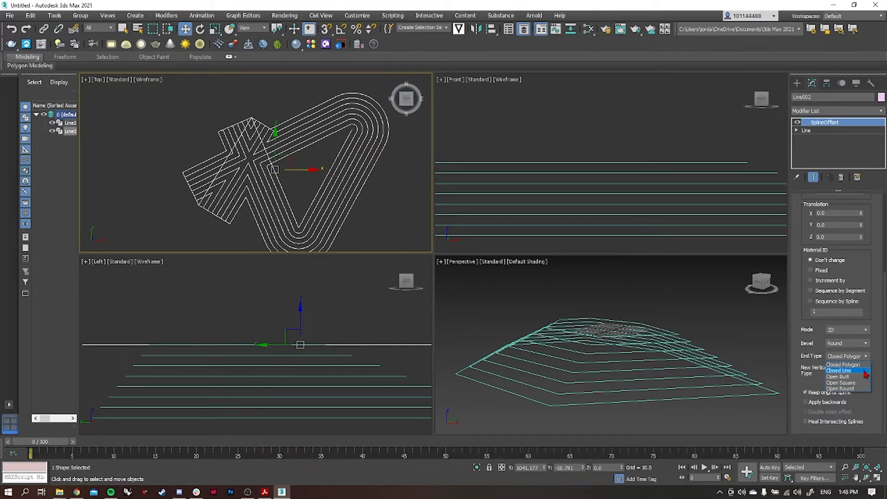
{"action": "left_click", "coordinate": [864, 370]}
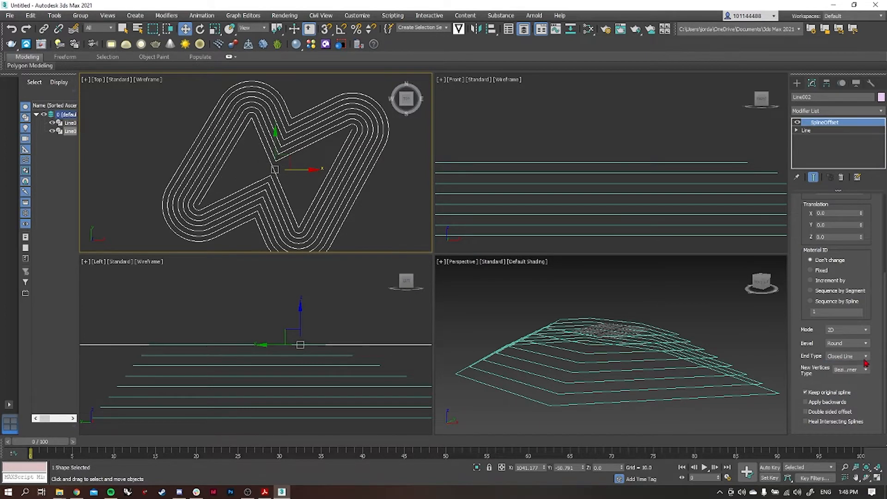
{"action": "left_click", "coordinate": [867, 356]}
{"action": "left_click", "coordinate": [861, 376]}
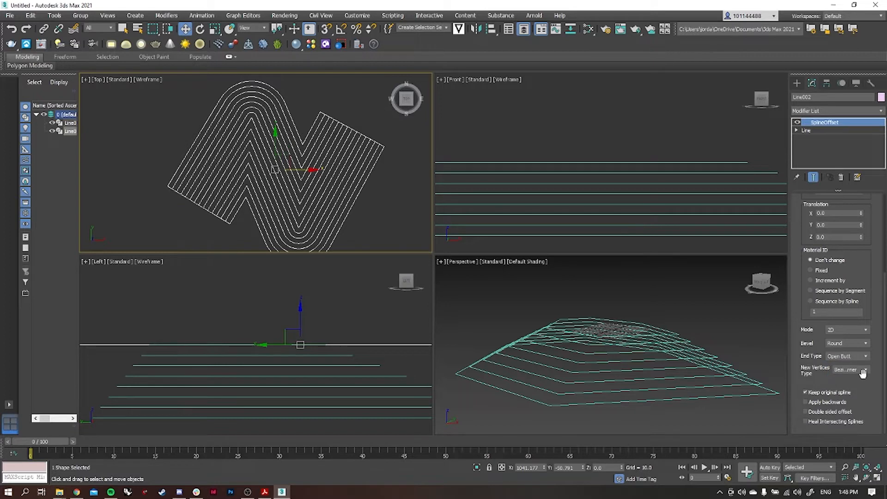
{"action": "left_click", "coordinate": [866, 356]}
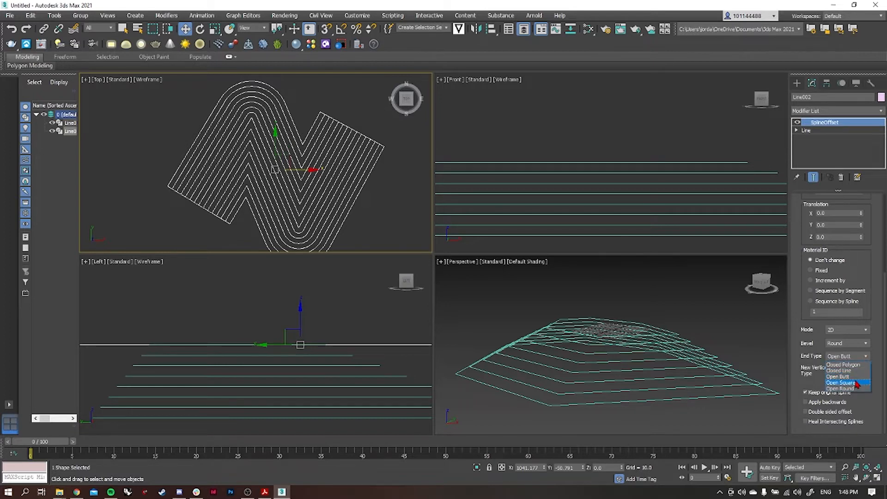
{"action": "left_click", "coordinate": [856, 384]}
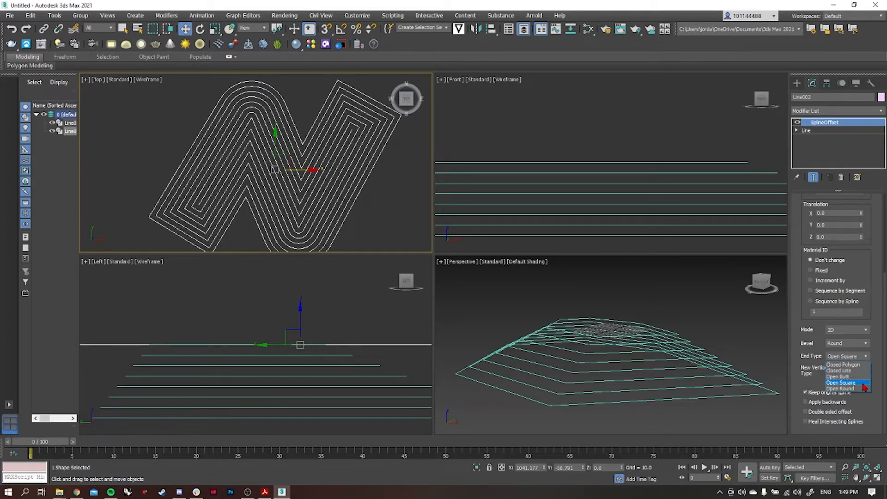
{"action": "left_click", "coordinate": [861, 389]}
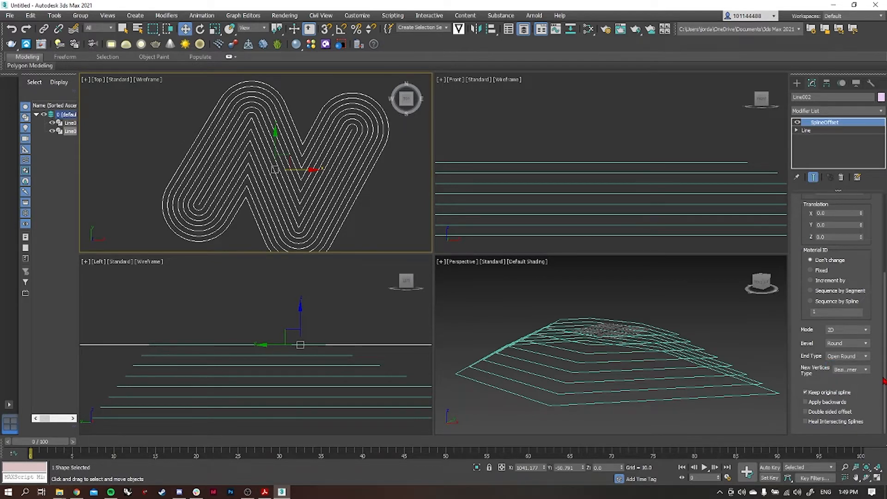
Set the zigzag parallels' incremental Z translation to 3.21.
{"action": "middle_click_drag", "start_coordinate": [380, 204], "coordinate": [365, 186]}
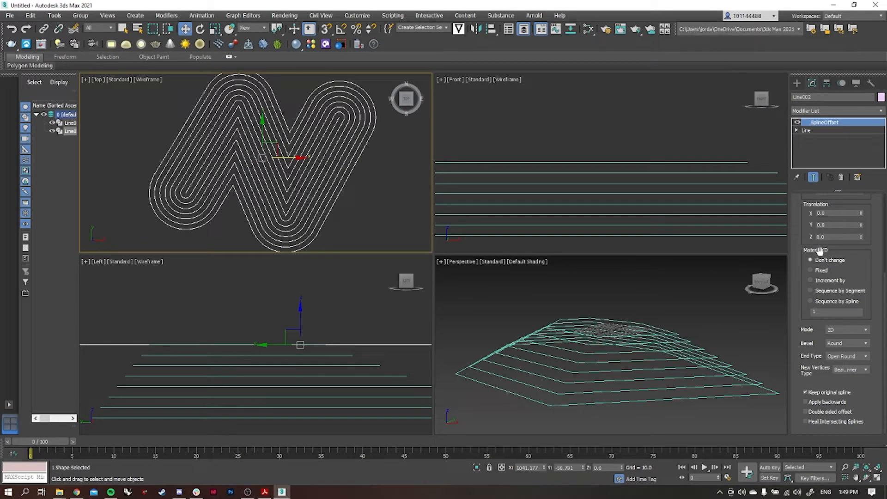
{"action": "scroll", "coordinate": [876, 292], "scroll_direction": "up", "scroll_amount": 5}
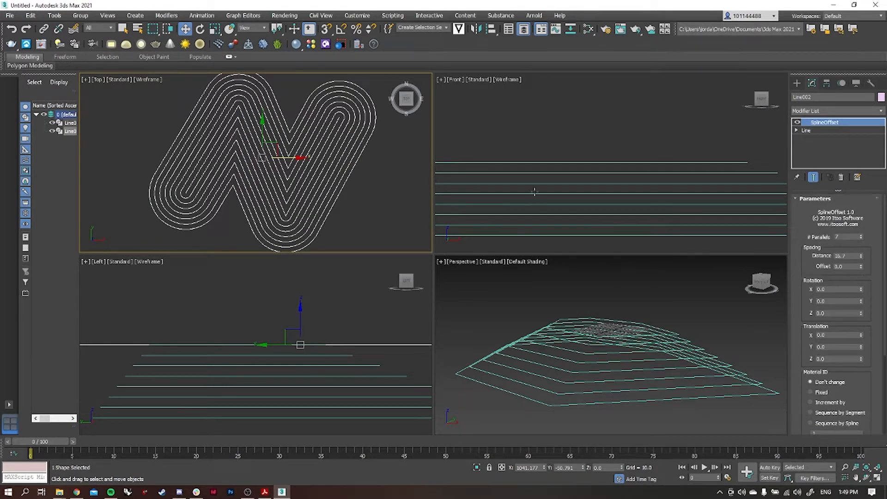
{"action": "scroll", "coordinate": [576, 314], "scroll_direction": "down", "scroll_amount": 5}
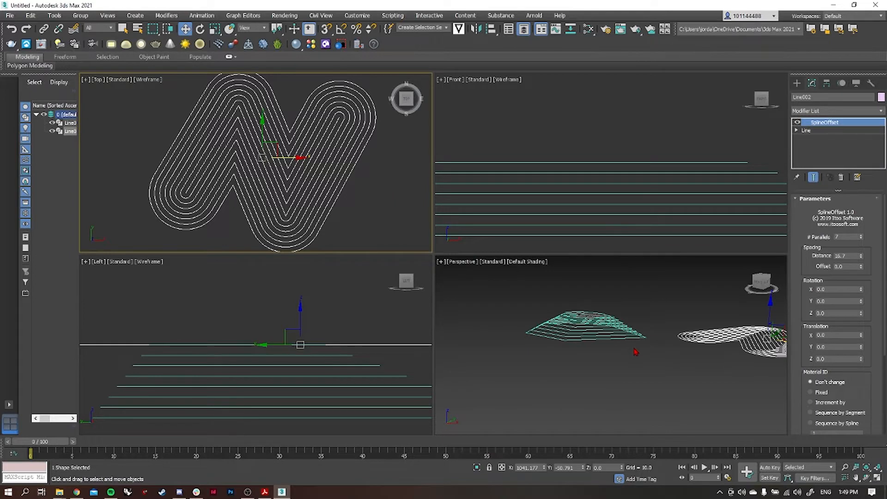
{"action": "middle_click_drag", "start_coordinate": [635, 352], "coordinate": [573, 342]}
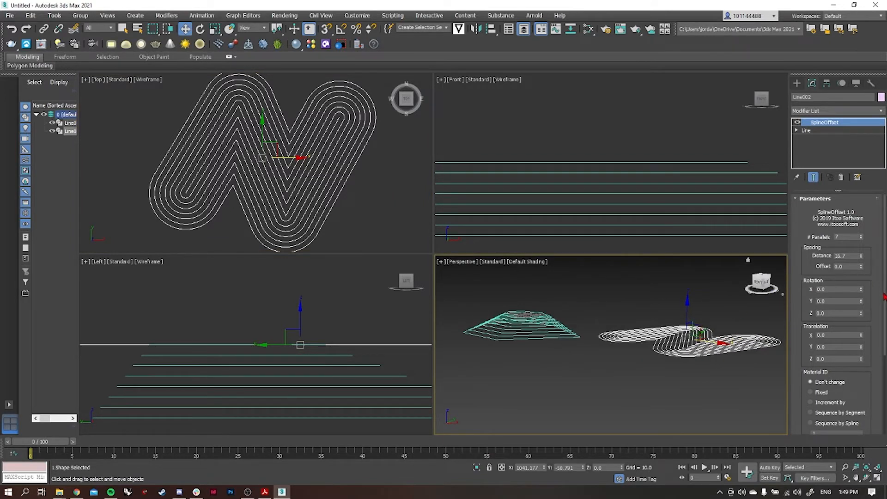
{"action": "left_click_drag", "start_coordinate": [884, 295], "coordinate": [885, 315]}
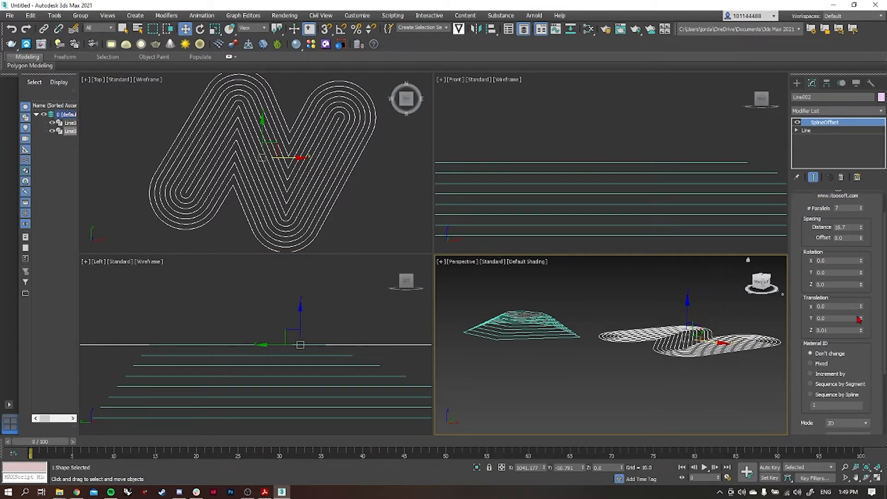
{"action": "left_click_drag", "start_coordinate": [850, 215], "coordinate": [852, 186]}
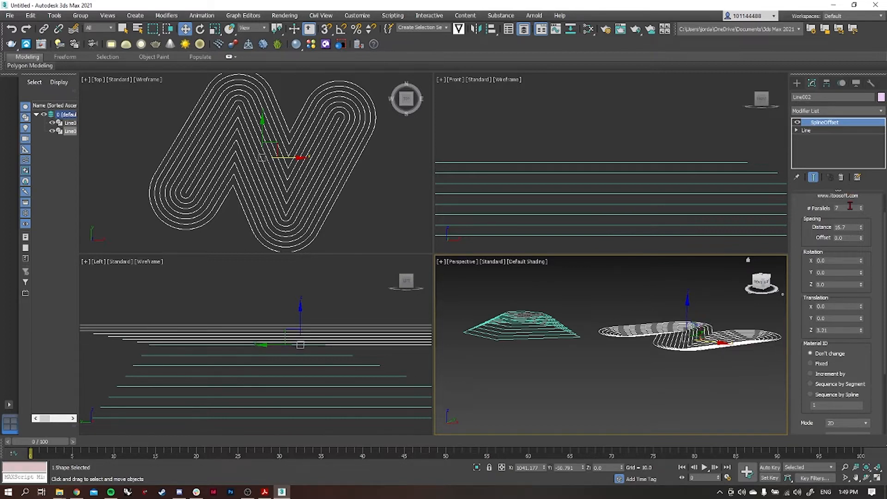
Reduce the zigzag parallels to 4 and set their incremental Z translation to 10.
{"action": "scroll", "coordinate": [867, 304], "scroll_direction": "up", "scroll_amount": 2}
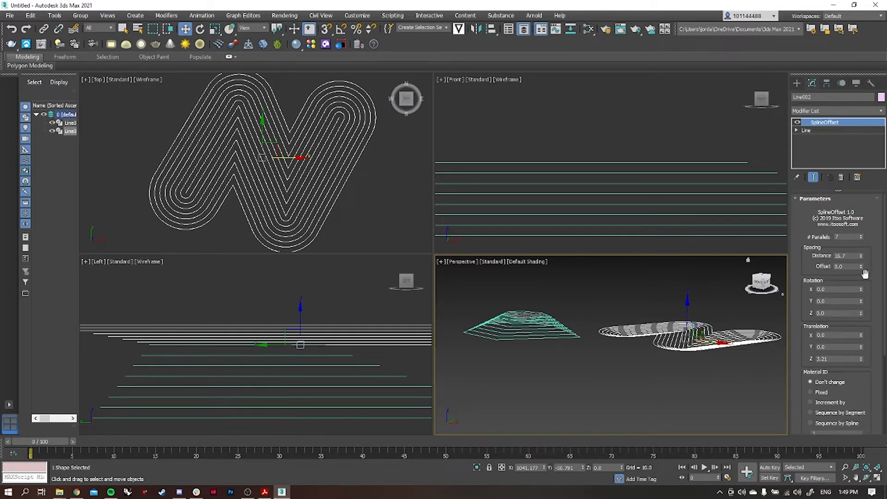
{"action": "left_click", "coordinate": [861, 238]}
{"action": "left_click", "coordinate": [861, 238]}
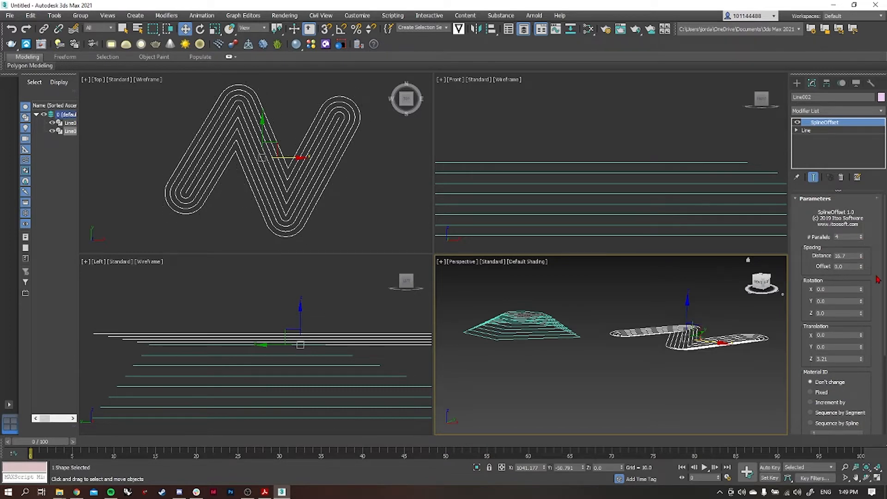
{"action": "scroll", "coordinate": [877, 284], "scroll_direction": "down", "scroll_amount": 4}
{"action": "scroll", "coordinate": [877, 321], "scroll_direction": "down", "scroll_amount": 1}
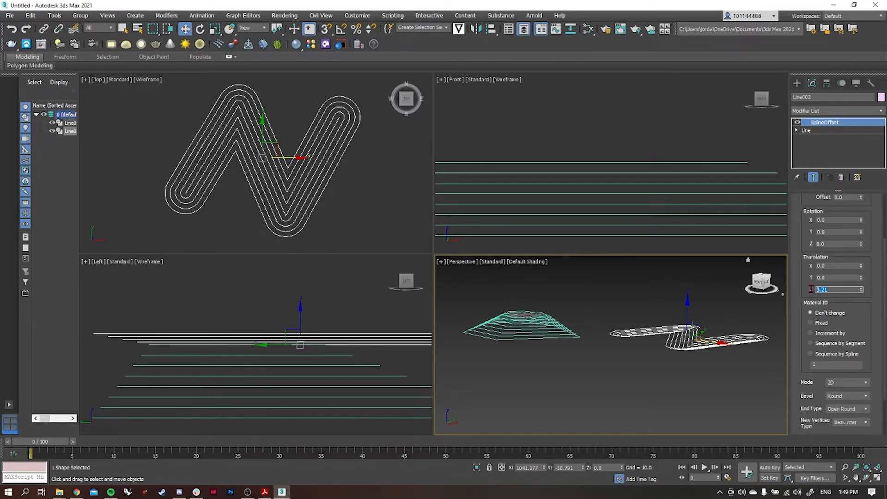
{"action": "type", "text": "10"}
{"action": "key", "text": "Return"}
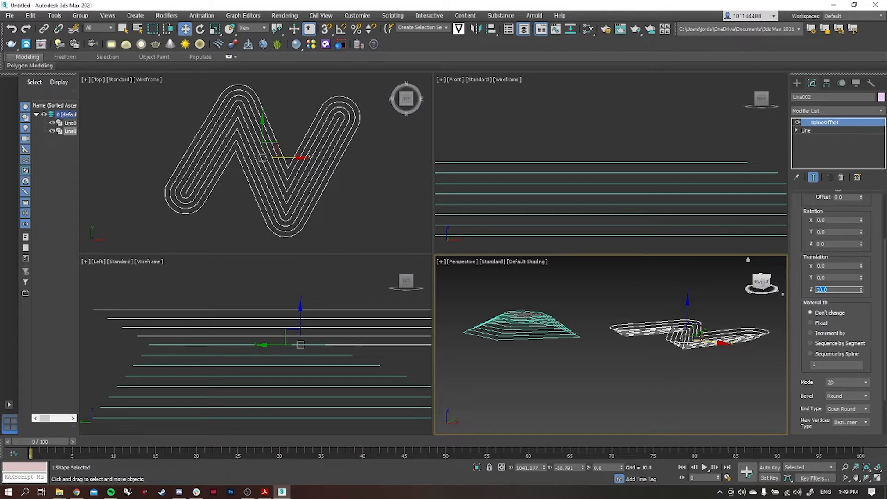
Set the number of zigzag parallels to 10 and view the raised shape from above in perspective.
{"action": "middle_click_drag", "start_coordinate": [752, 362], "coordinate": [735, 362]}
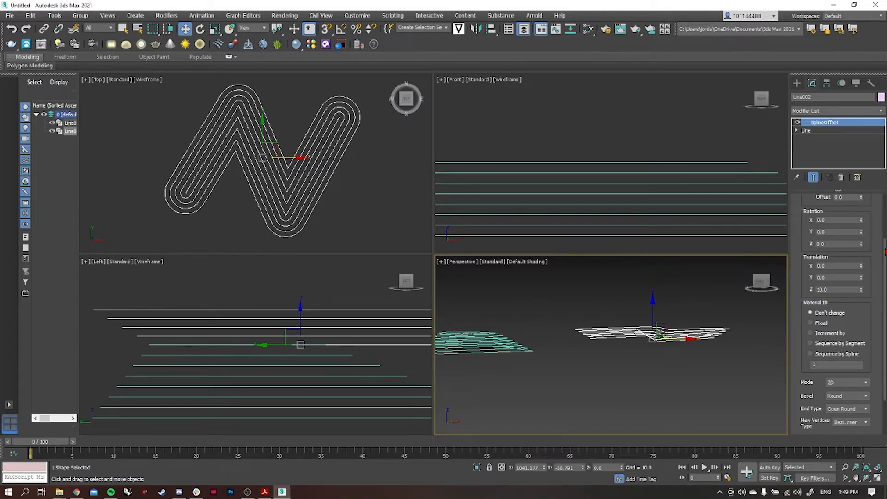
{"action": "scroll", "coordinate": [860, 191], "scroll_direction": "up", "scroll_amount": 3}
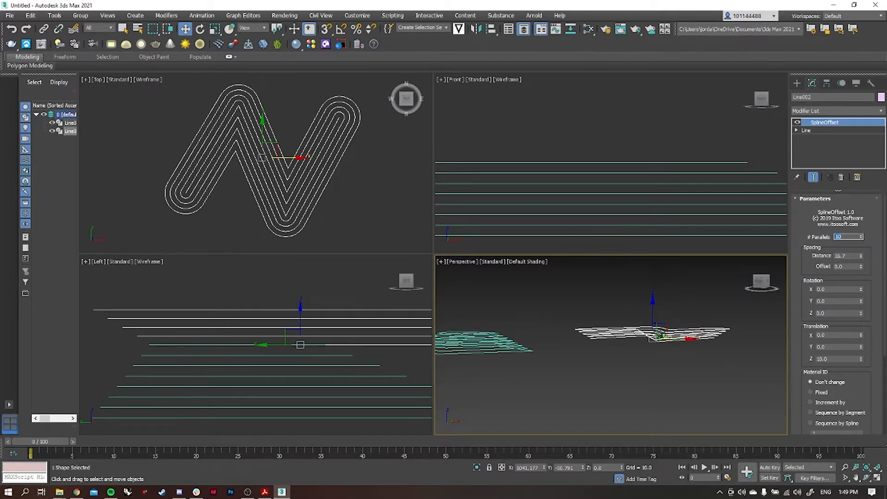
{"action": "key", "text": "Return"}
{"action": "middle_click_drag", "start_coordinate": [734, 347], "coordinate": [709, 392], "text": "alt"}
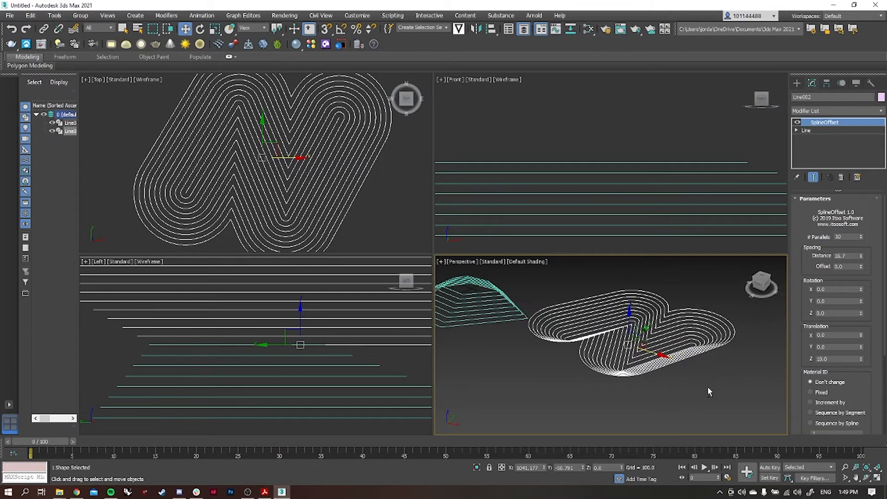
Add an Extrude modifier above SplineOffset on the zigzag shape, inspect it from several angles and deselect it.
{"action": "left_click", "coordinate": [826, 111]}
{"action": "type", "text": "ex"}
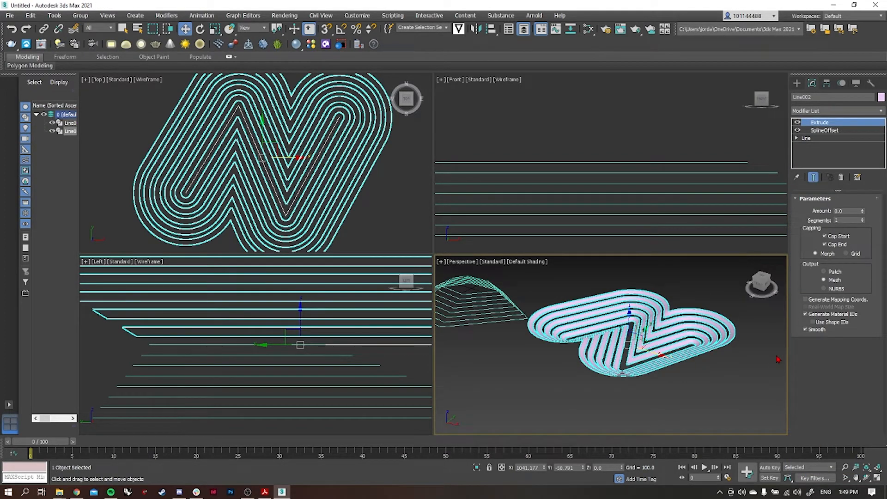
{"action": "left_click", "coordinate": [736, 397]}
{"action": "middle_click_drag", "start_coordinate": [736, 398], "coordinate": [676, 357]}
{"action": "left_click", "coordinate": [639, 284]}
{"action": "middle_click_drag", "start_coordinate": [591, 362], "coordinate": [694, 304], "text": "alt"}
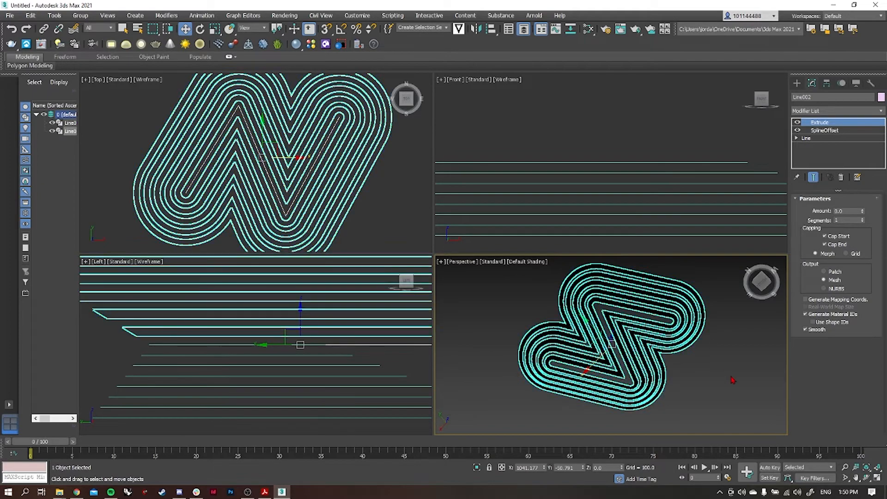
{"action": "middle_click_drag", "start_coordinate": [719, 370], "coordinate": [573, 383], "text": "alt"}
{"action": "left_click", "coordinate": [541, 398]}
Place a Text spline in the Top viewport beside the extruded zigzag shape.
{"action": "scroll", "coordinate": [383, 175], "scroll_direction": "down", "scroll_amount": 5}
{"action": "middle_click_drag", "start_coordinate": [383, 175], "coordinate": [224, 182]}
{"action": "scroll", "coordinate": [245, 167], "scroll_direction": "up", "scroll_amount": 3}
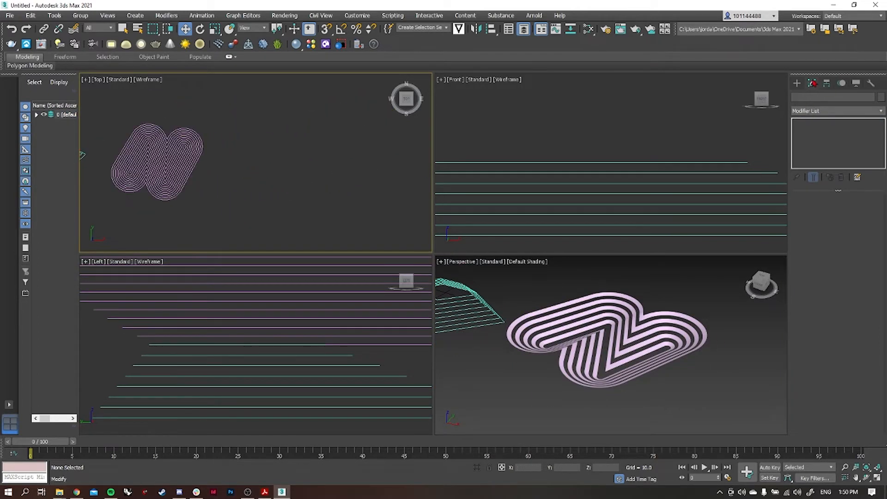
{"action": "left_click", "coordinate": [796, 83]}
{"action": "left_click", "coordinate": [829, 187]}
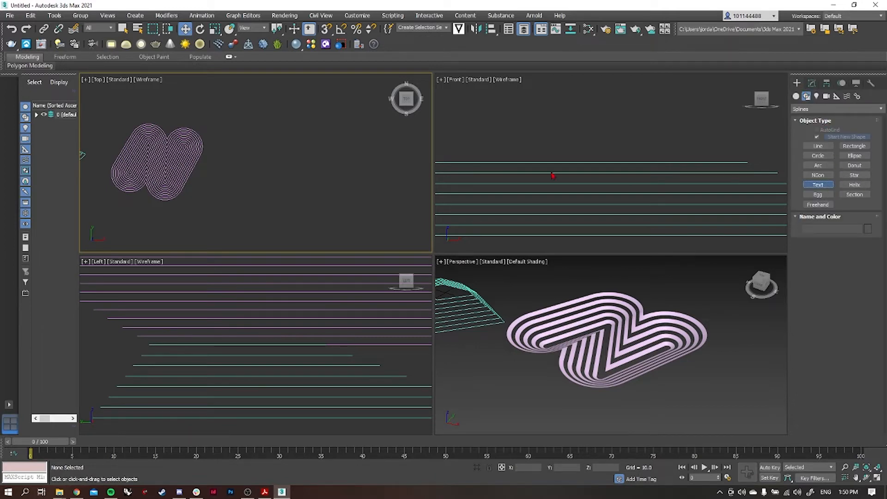
{"action": "left_click", "coordinate": [264, 153]}
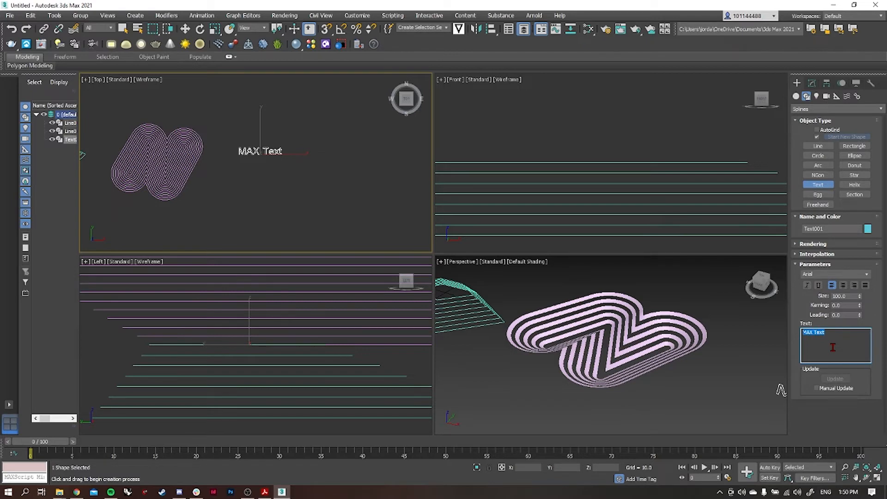
Replace the Text spline's default wording with a first name in capitals and move the text away from the zigzag along X.
{"action": "key", "text": "BackSpace"}
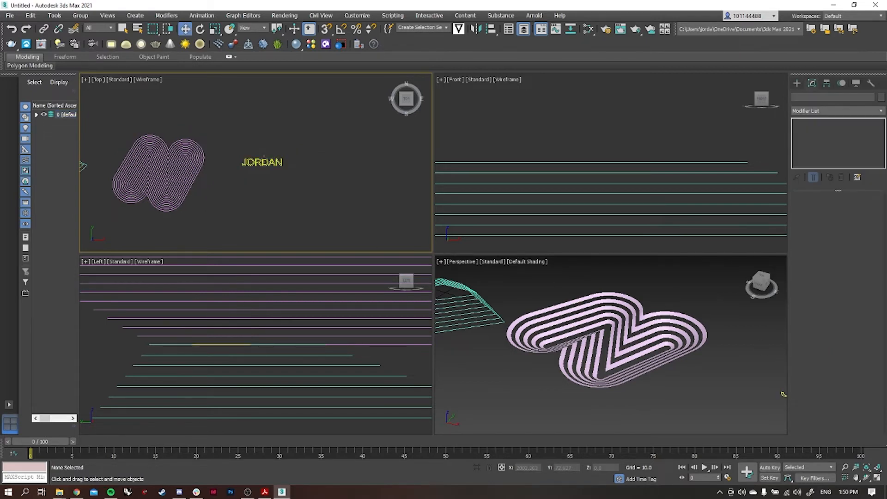
{"action": "left_click", "coordinate": [265, 162]}
{"action": "left_click_drag", "start_coordinate": [265, 162], "coordinate": [316, 163]}
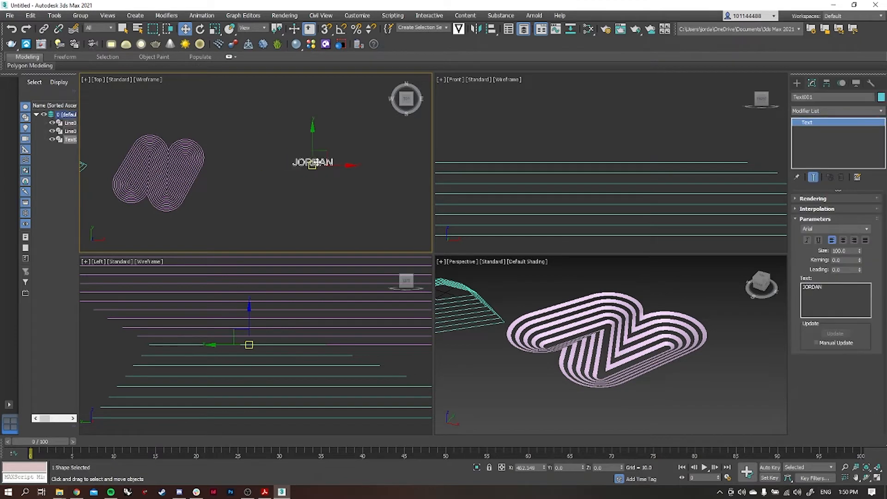
{"action": "scroll", "coordinate": [314, 164], "scroll_direction": "up", "scroll_amount": 5}
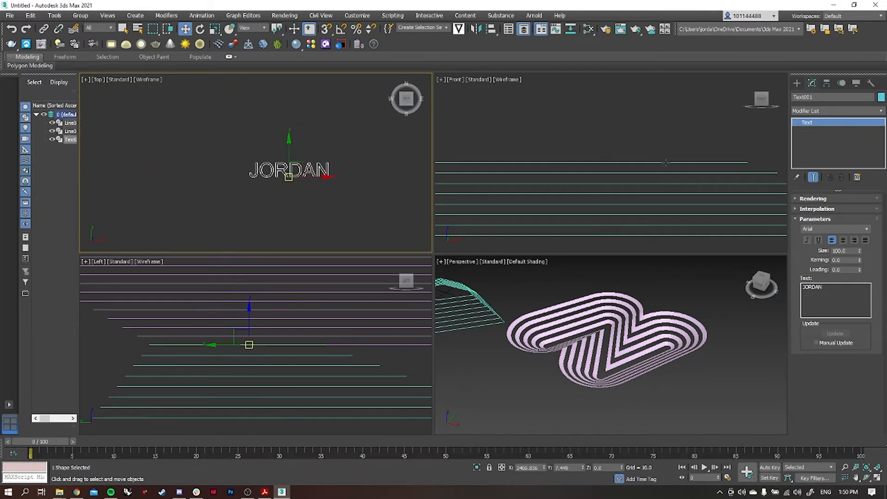
Add a SplineOffset modifier to the text spline and frame it in the Top viewport.
{"action": "left_click", "coordinate": [823, 110]}
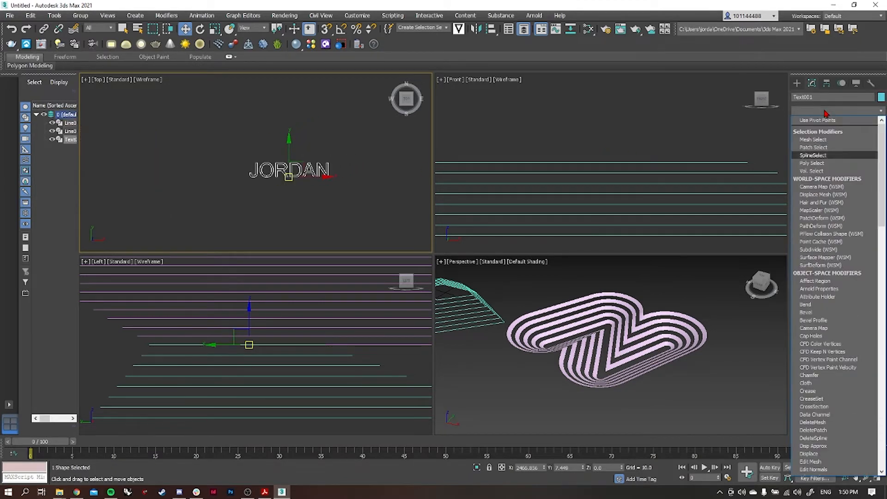
{"action": "type", "text": "o"}
{"action": "key", "text": "Return"}
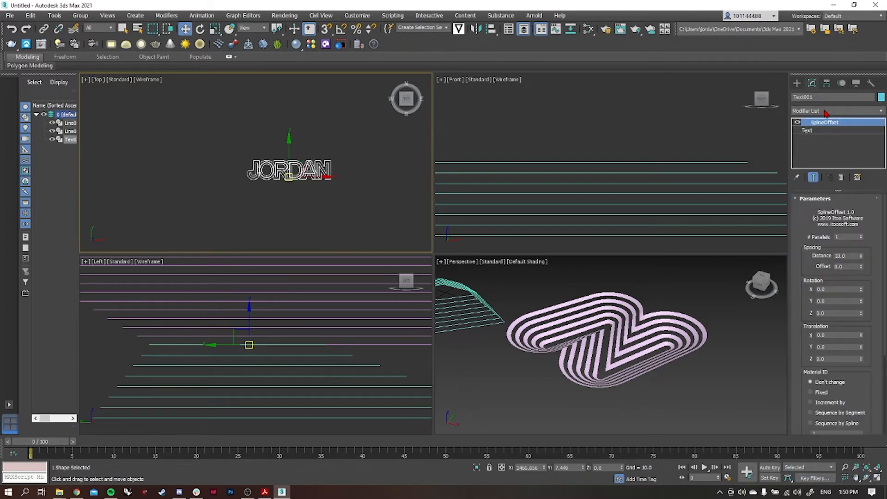
{"action": "key", "text": "z"}
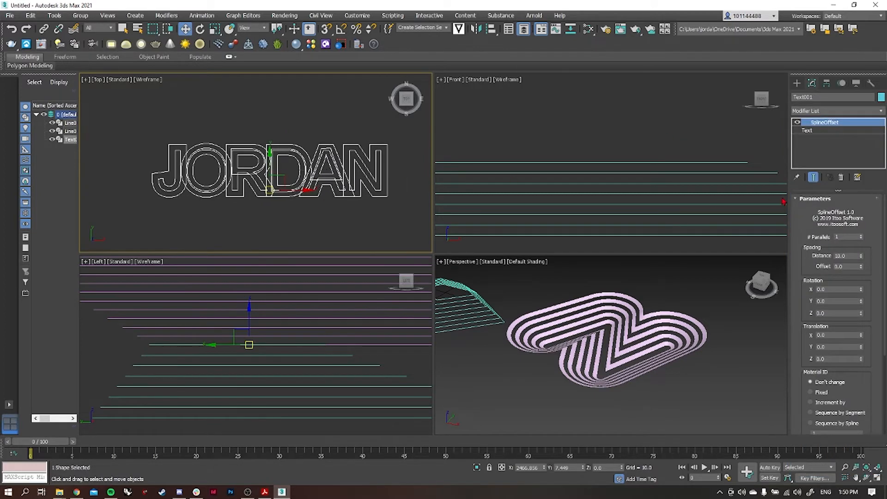
Set the number of parallels on the text to 6 and bring the text into close view in perspective.
{"action": "left_click_drag", "start_coordinate": [861, 235], "coordinate": [860, 235]}
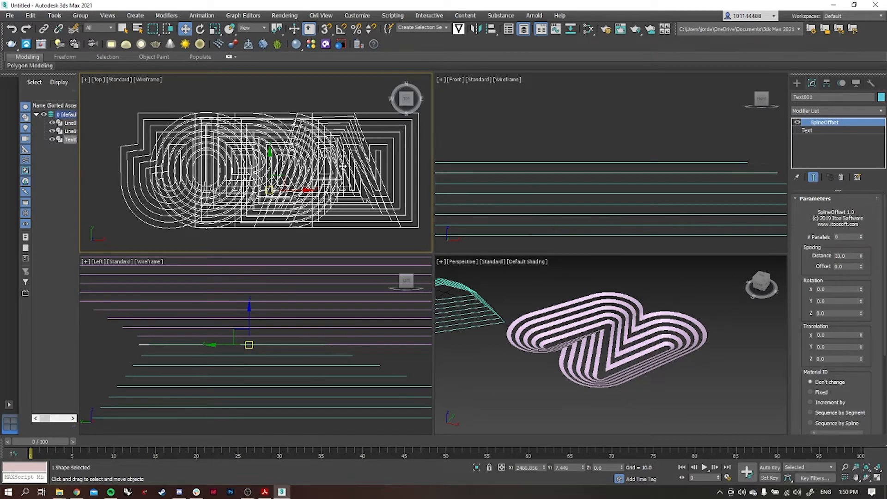
{"action": "scroll", "coordinate": [572, 318], "scroll_direction": "down", "scroll_amount": 4}
{"action": "middle_click_drag", "start_coordinate": [572, 317], "coordinate": [637, 353], "text": "alt"}
{"action": "middle_click_drag", "start_coordinate": [687, 375], "coordinate": [525, 335]}
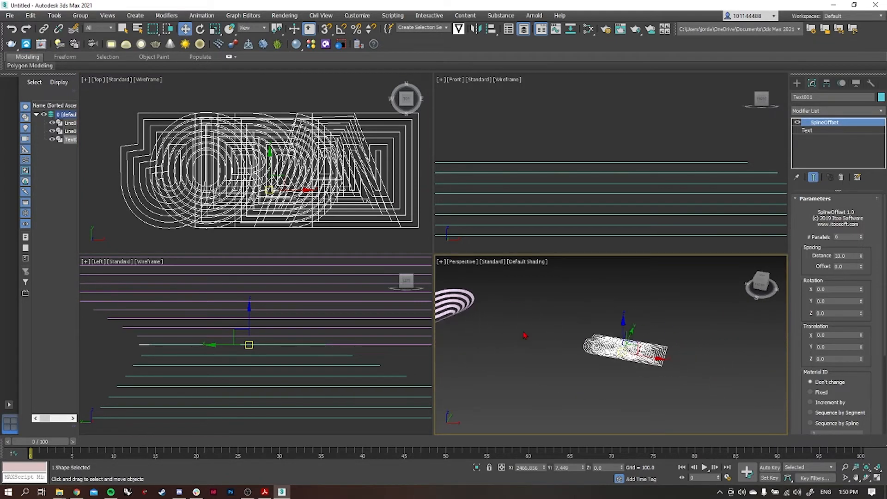
{"action": "scroll", "coordinate": [644, 360], "scroll_direction": "up", "scroll_amount": 5}
{"action": "middle_click_drag", "start_coordinate": [649, 356], "coordinate": [670, 356]}
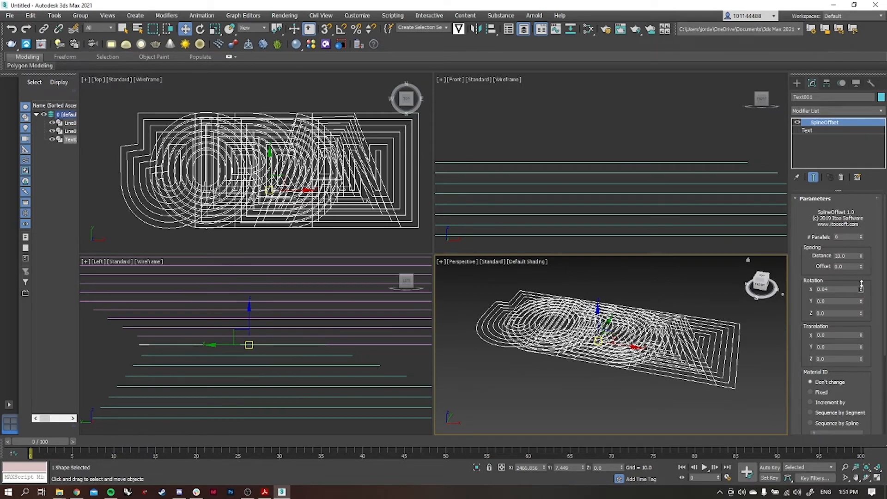
Set the text's SplineOffset X rotation to 0.15 and vary the number of parallels, finishing at 6.
{"action": "left_click_drag", "start_coordinate": [861, 287], "coordinate": [886, 285]}
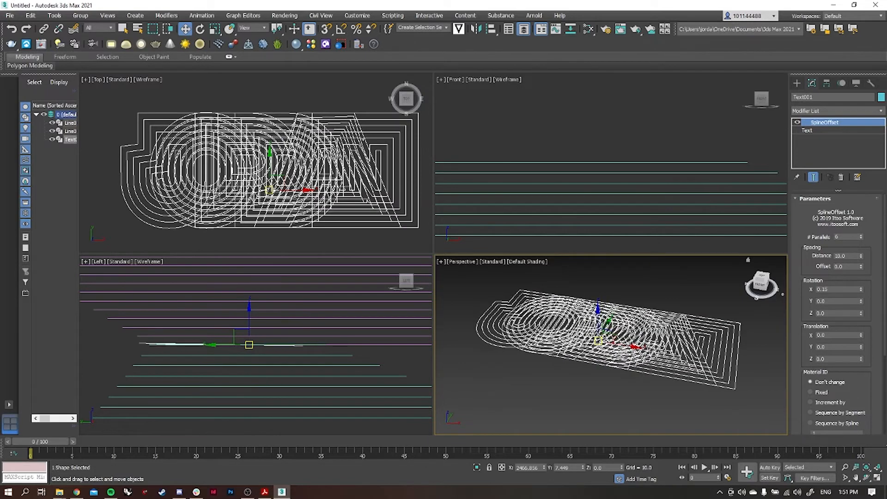
{"action": "left_click", "coordinate": [860, 236]}
{"action": "left_click", "coordinate": [860, 235]}
{"action": "left_click", "coordinate": [861, 235]}
{"action": "left_click", "coordinate": [861, 239]}
{"action": "left_click", "coordinate": [860, 238]}
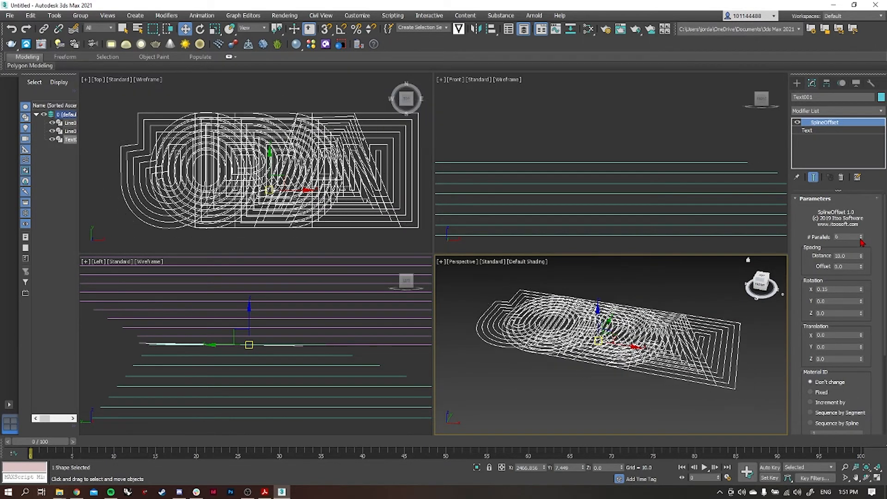
Enable Heal Intersecting Splines in the text's SplineOffset modifier.
{"action": "scroll", "coordinate": [879, 270], "scroll_direction": "down", "scroll_amount": 5}
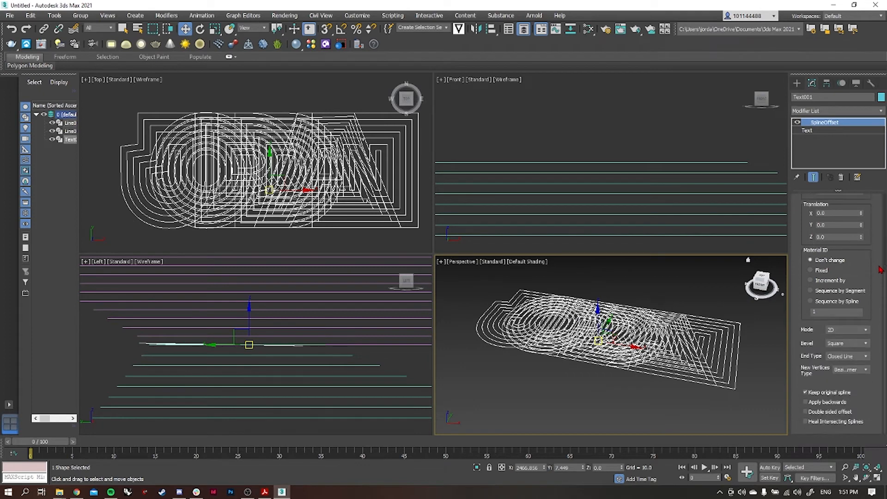
{"action": "left_click", "coordinate": [821, 422]}
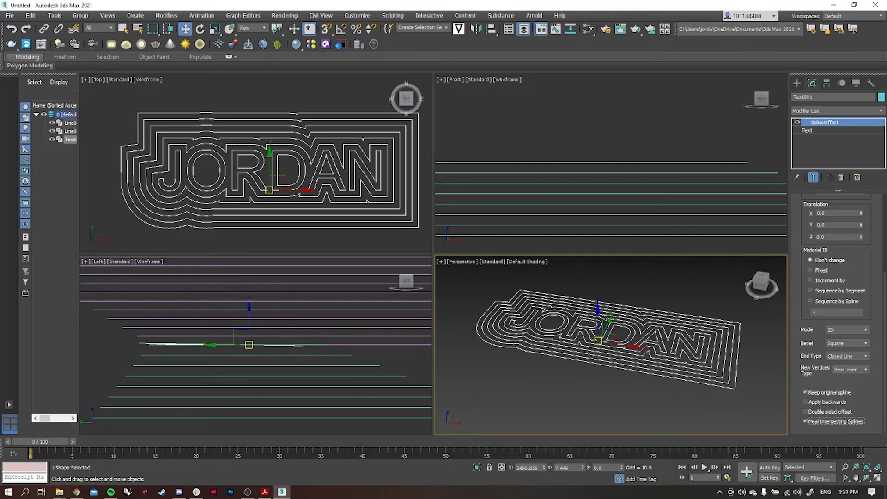
{"action": "left_click_drag", "start_coordinate": [884, 327], "coordinate": [886, 238]}
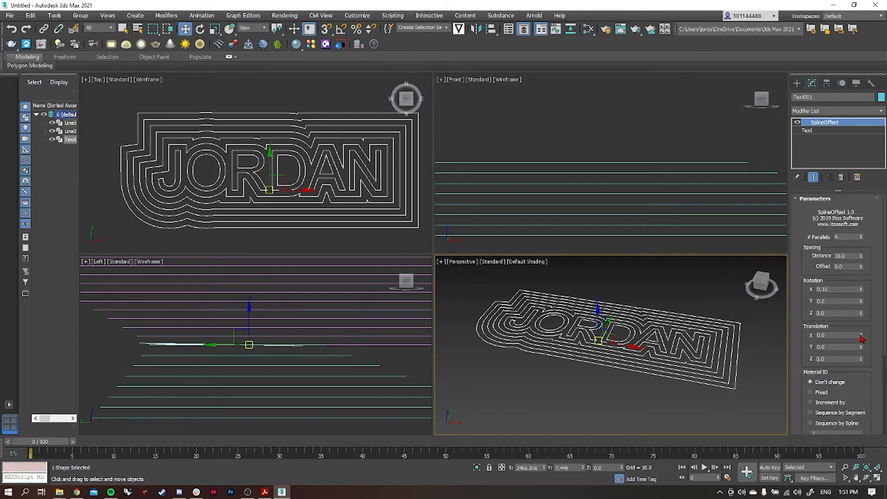
Set the text offset's translation to X 3.37, Y 2.1 and Z -11.17, with the number of parallels at 6.
{"action": "left_click_drag", "start_coordinate": [861, 316], "coordinate": [855, 176]}
{"action": "left_click_drag", "start_coordinate": [861, 238], "coordinate": [863, 239]}
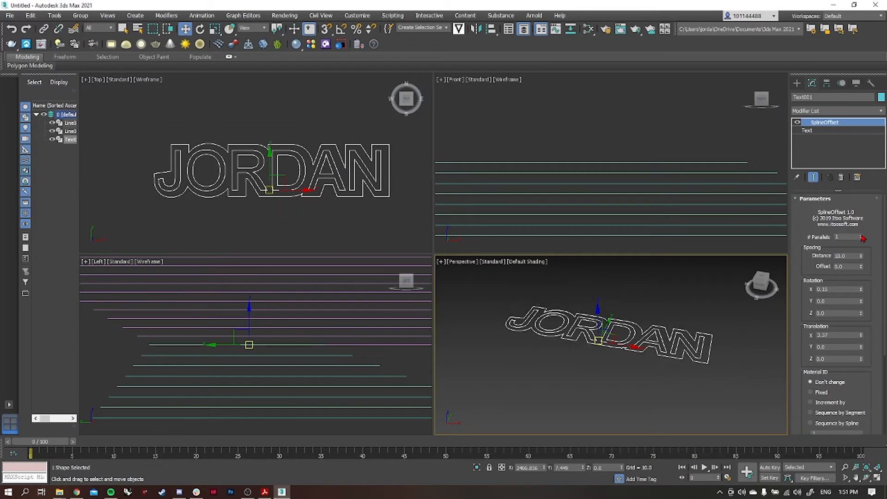
{"action": "left_click_drag", "start_coordinate": [861, 346], "coordinate": [870, 301]}
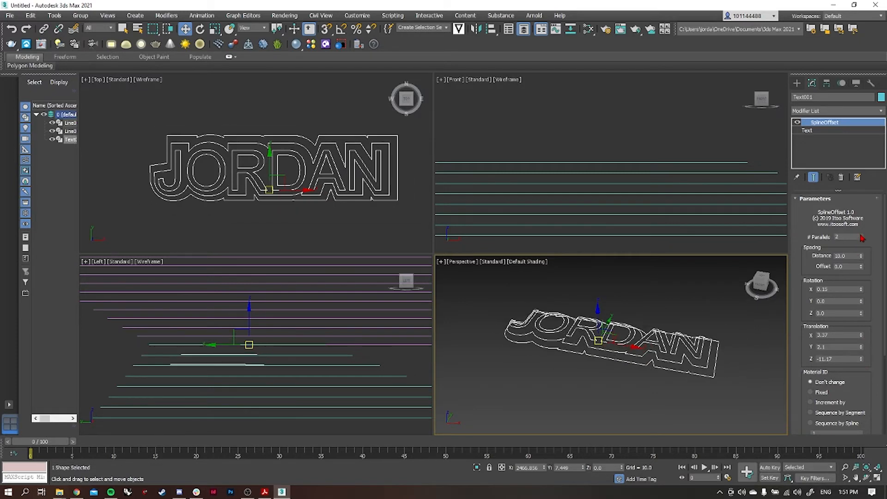
{"action": "left_click", "coordinate": [861, 236]}
{"action": "left_click", "coordinate": [861, 236]}
{"action": "left_click", "coordinate": [861, 236]}
{"action": "left_click", "coordinate": [861, 236]}
Add an Extrude modifier above SplineOffset on the text.
{"action": "left_click", "coordinate": [826, 111]}
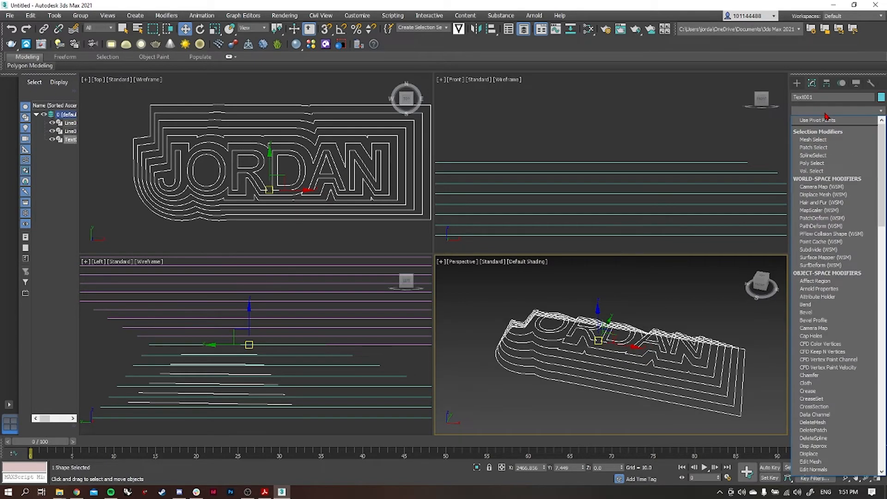
{"action": "type", "text": "ex"}
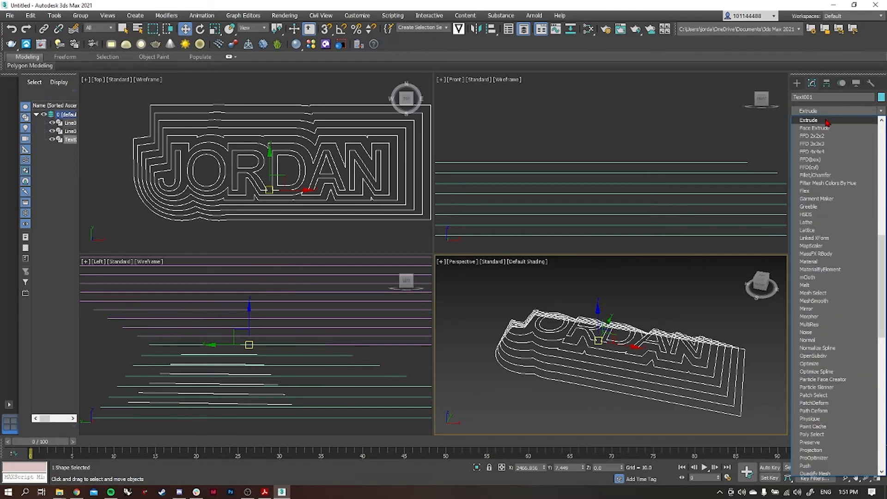
{"action": "left_click", "coordinate": [827, 121]}
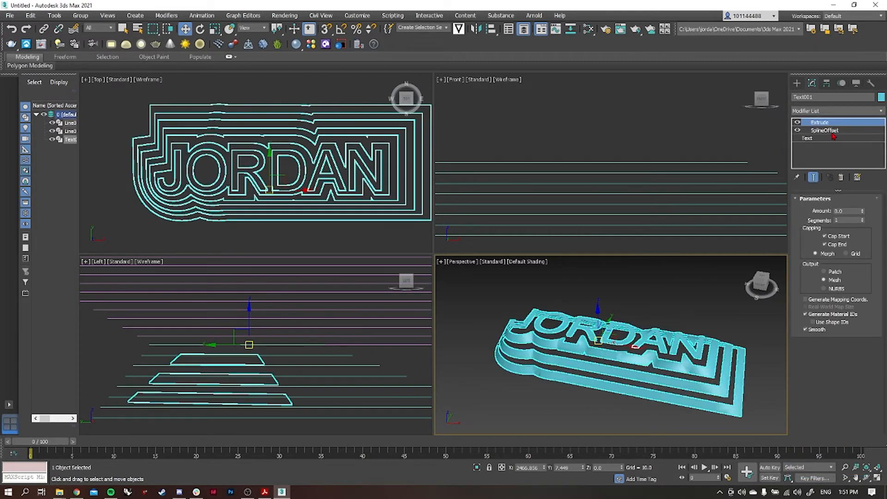
Switch the text's SplineOffset and Extrude modifiers off and on one after the other to compare their effects.
{"action": "left_click", "coordinate": [830, 130]}
{"action": "left_click", "coordinate": [797, 131]}
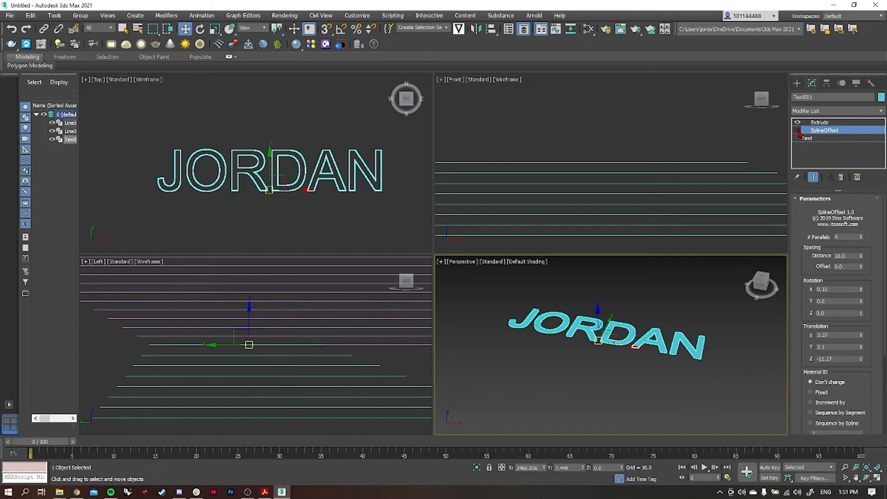
{"action": "left_click", "coordinate": [797, 130]}
{"action": "left_click", "coordinate": [797, 123]}
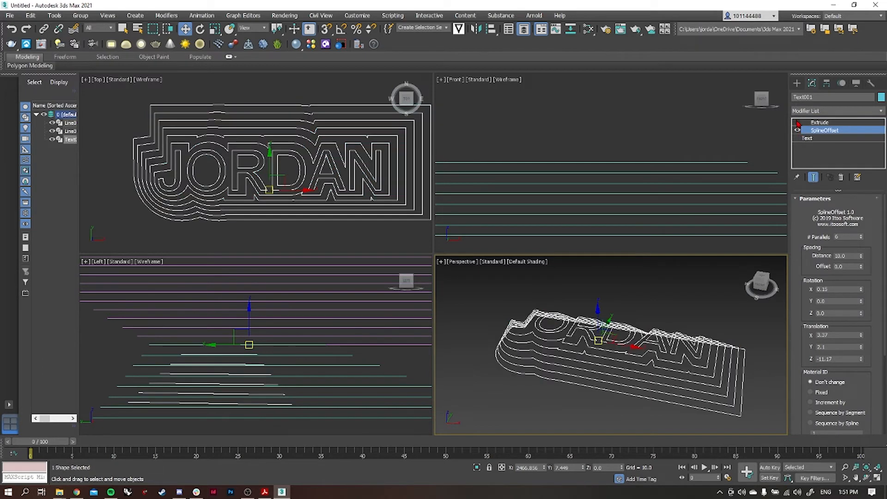
{"action": "left_click", "coordinate": [797, 122]}
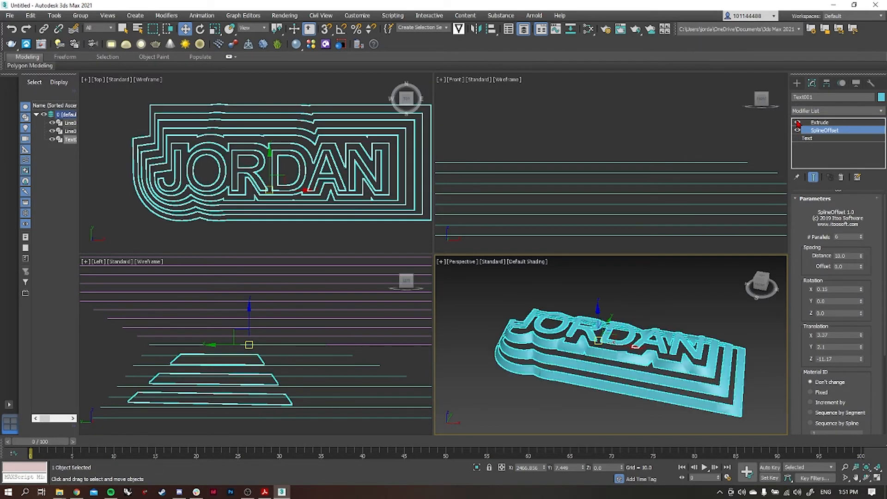
Increase the number of parallels on the extruded text to 12 and view the whole stepped shape in perspective.
{"action": "left_click", "coordinate": [860, 236]}
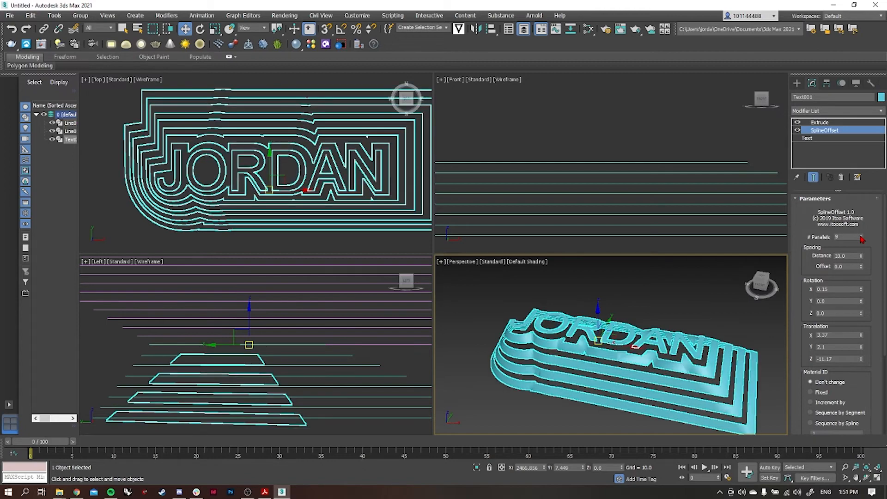
{"action": "left_click", "coordinate": [861, 236]}
{"action": "left_click", "coordinate": [860, 236]}
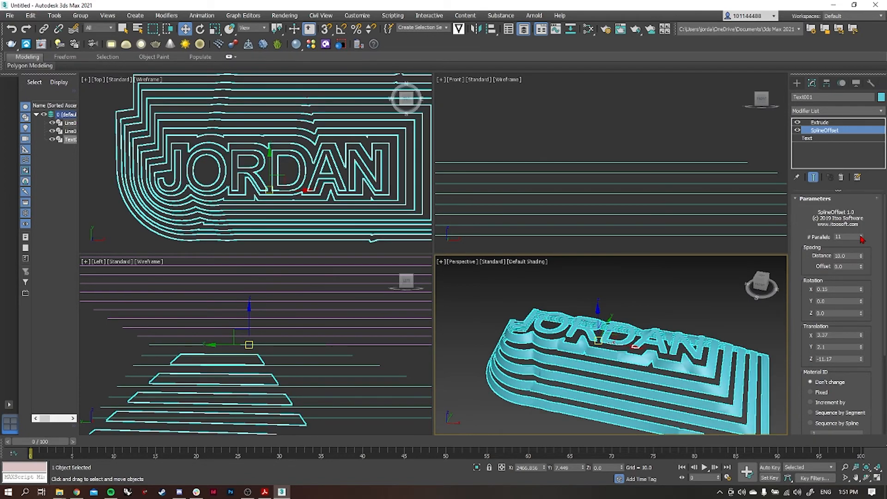
{"action": "left_click", "coordinate": [861, 236]}
{"action": "scroll", "coordinate": [639, 322], "scroll_direction": "down", "scroll_amount": 6}
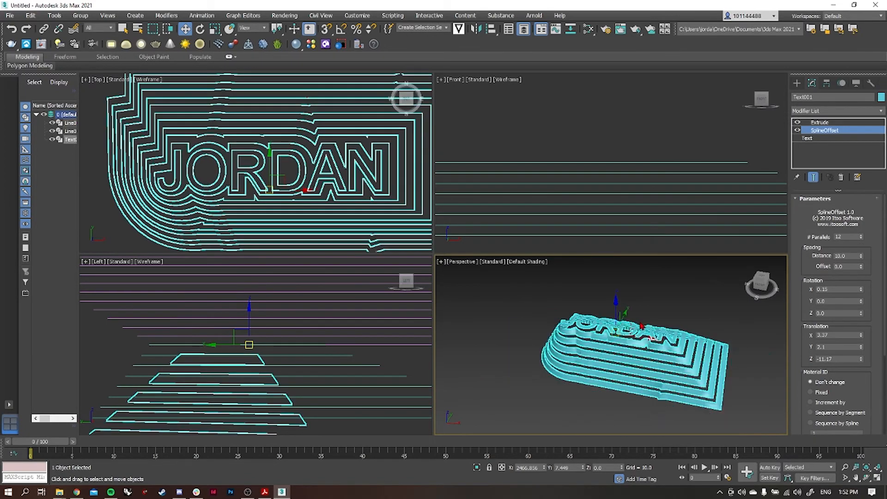
{"action": "scroll", "coordinate": [638, 322], "scroll_direction": "up", "scroll_amount": 7}
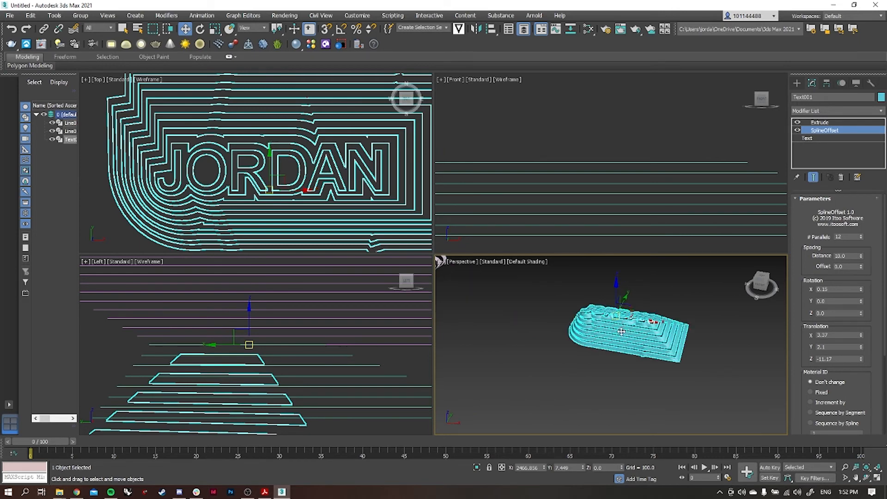
Maximize the Perspective viewport, deselect the text and bring all three offset shapes into view.
{"action": "left_click", "coordinate": [442, 267]}
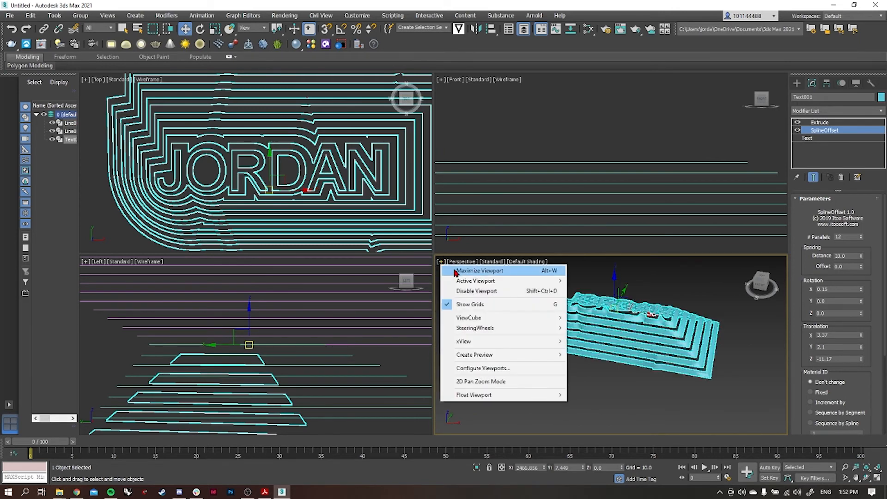
{"action": "left_click", "coordinate": [462, 270]}
{"action": "middle_click_drag", "start_coordinate": [587, 256], "coordinate": [568, 296]}
{"action": "left_click", "coordinate": [632, 292]}
{"action": "scroll", "coordinate": [640, 253], "scroll_direction": "down", "scroll_amount": 6}
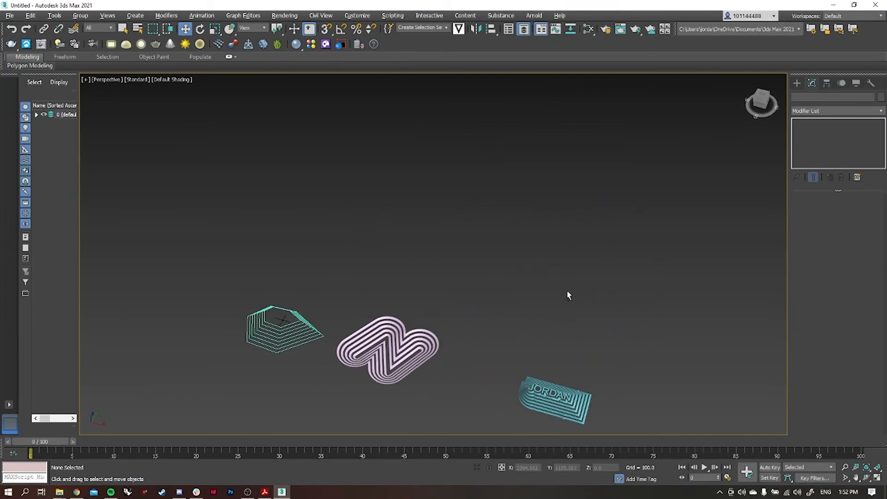
Examine the extruded zigzag and text shapes up close from several angles and clear the selection.
{"action": "middle_click_drag", "start_coordinate": [696, 390], "coordinate": [754, 313]}
{"action": "scroll", "coordinate": [482, 262], "scroll_direction": "up", "scroll_amount": 6}
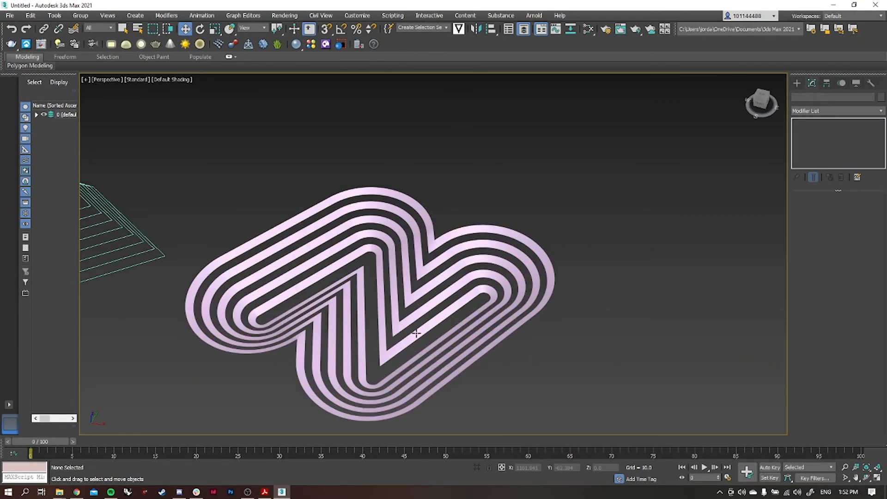
{"action": "left_click", "coordinate": [463, 367]}
{"action": "middle_click_drag", "start_coordinate": [462, 367], "coordinate": [693, 365], "text": "alt"}
{"action": "scroll", "coordinate": [711, 372], "scroll_direction": "up", "scroll_amount": 5}
{"action": "left_click", "coordinate": [610, 298]}
{"action": "middle_click_drag", "start_coordinate": [610, 298], "coordinate": [344, 331], "text": "alt"}
{"action": "scroll", "coordinate": [344, 332], "scroll_direction": "down", "scroll_amount": 6}
{"action": "middle_click_drag", "start_coordinate": [503, 281], "coordinate": [616, 240]}
{"action": "left_click", "coordinate": [543, 263]}
{"action": "scroll", "coordinate": [554, 301], "scroll_direction": "up", "scroll_amount": 5}
{"action": "scroll", "coordinate": [574, 245], "scroll_direction": "down", "scroll_amount": 3}
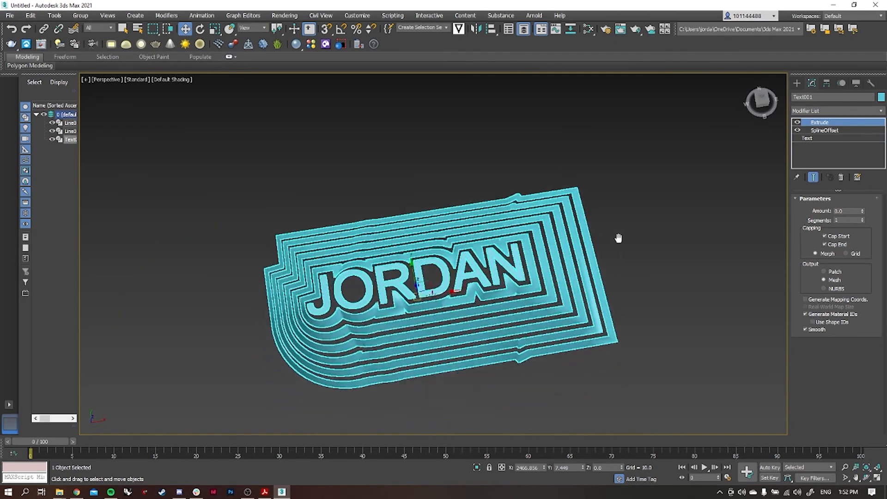
{"action": "left_click", "coordinate": [623, 242]}
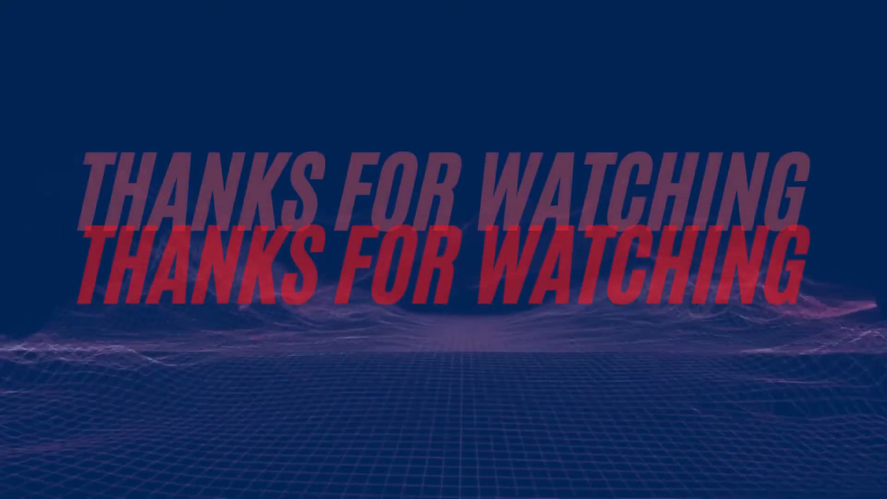